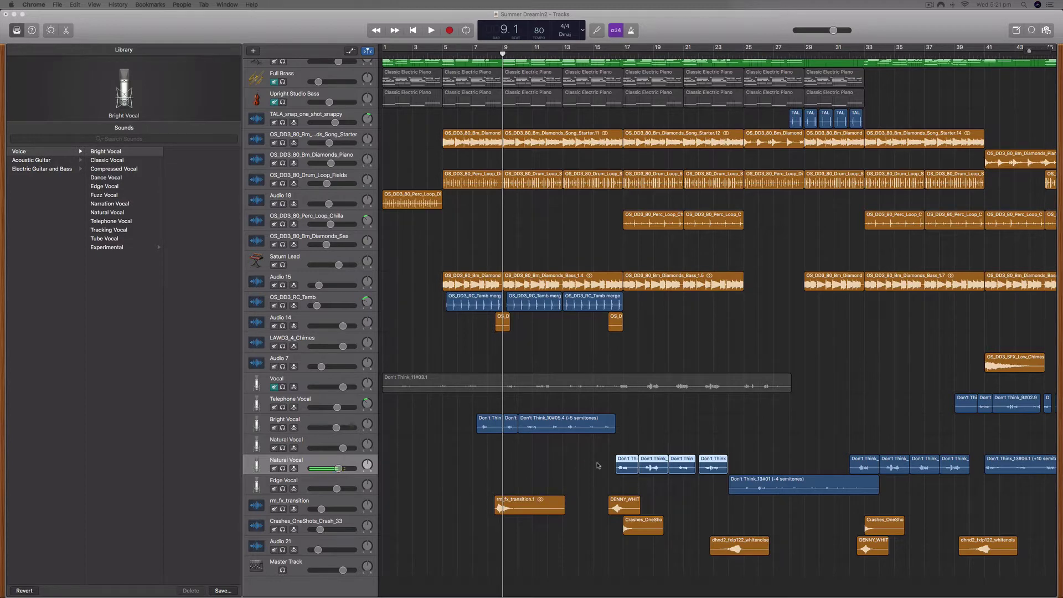
- Play back the vocal passage starting around bar 16
{"action": "left_click", "coordinate": [573, 463]}
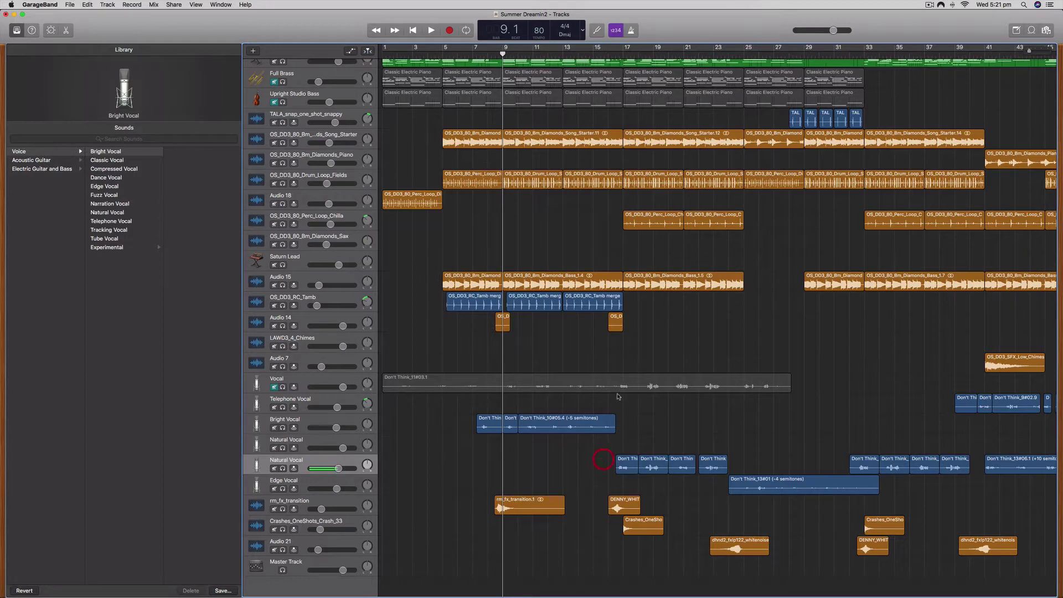
{"action": "left_click", "coordinate": [620, 54]}
{"action": "key", "text": "space"}
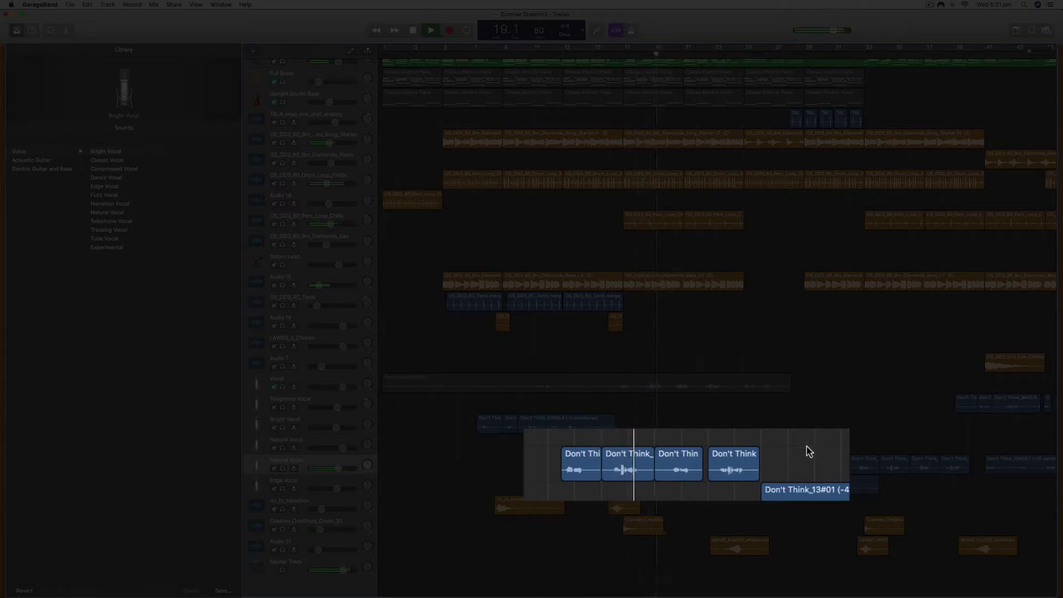
{"action": "key", "text": "space"}
- Select the four short Don't Think regions on the Natural Vocal track
{"action": "left_click", "coordinate": [726, 463]}
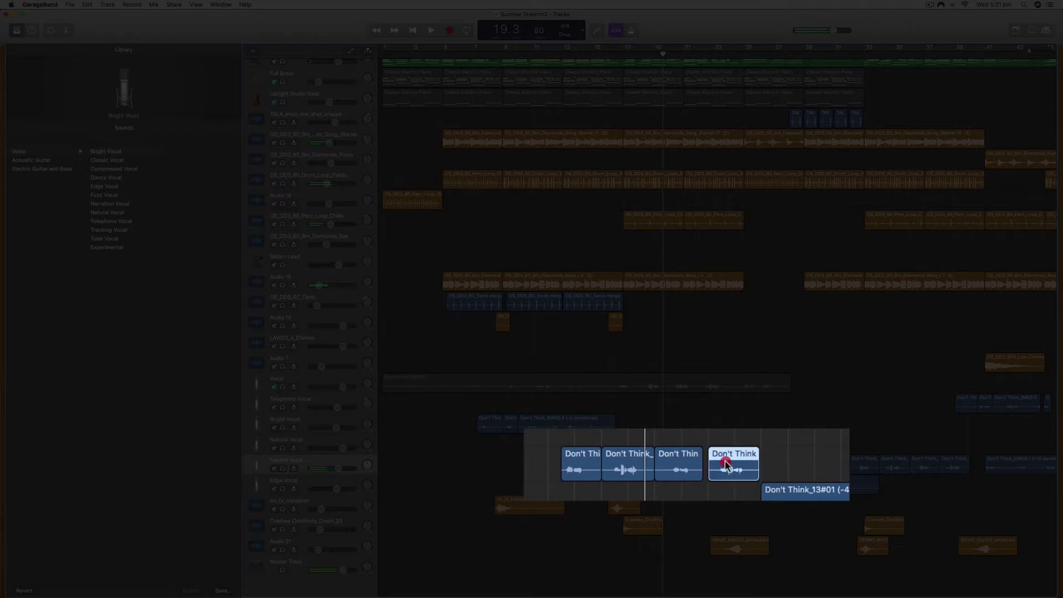
{"action": "left_click_drag", "start_coordinate": [725, 463], "coordinate": [587, 428]}
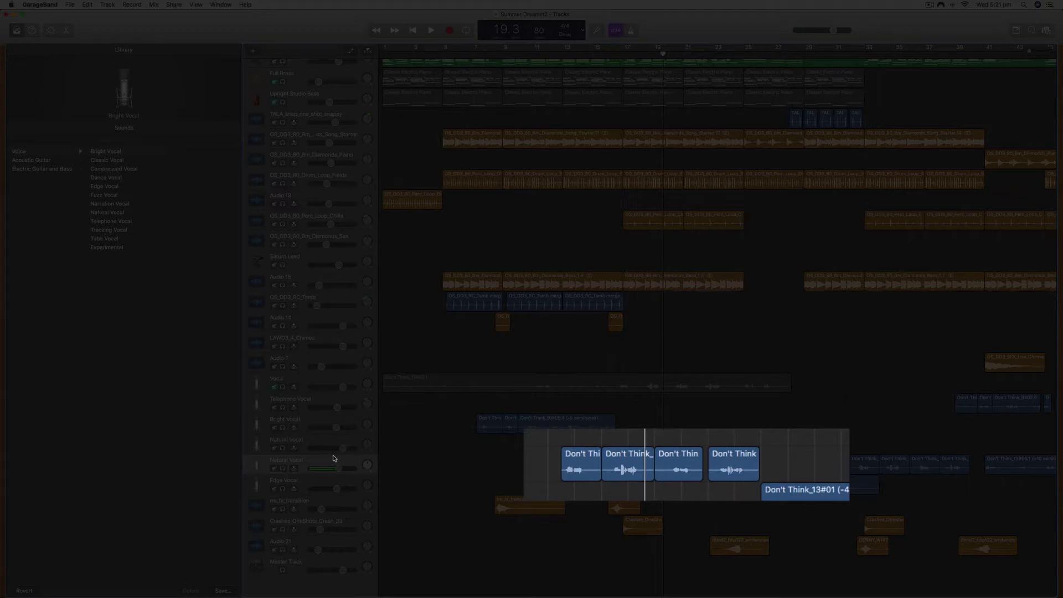
{"action": "left_click", "coordinate": [576, 468]}
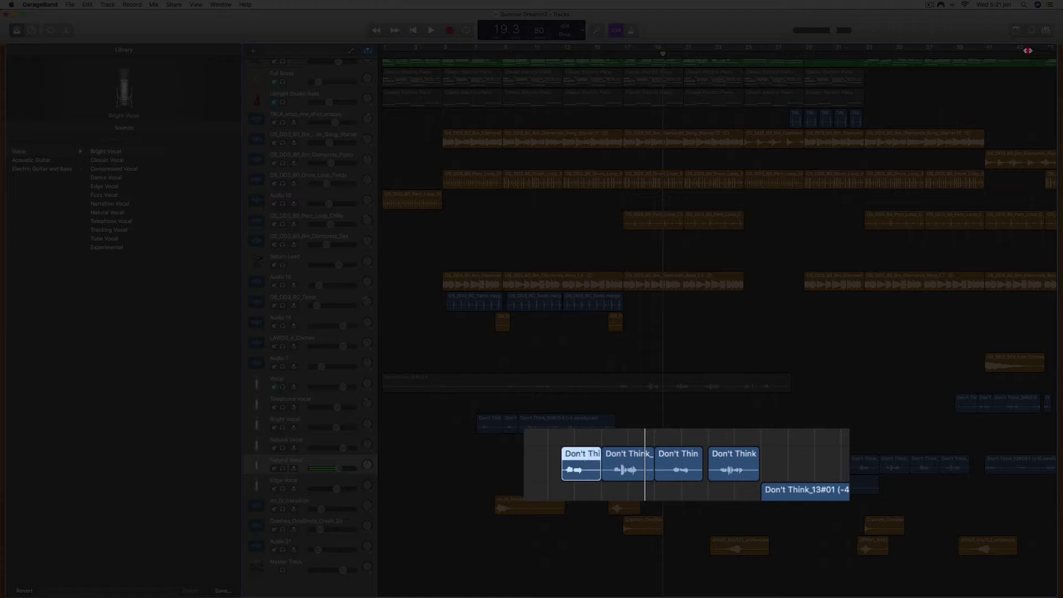
- Split the -5 semitones Bright Vocal region at the playhead at bar 15.3
{"action": "key", "text": "super+Right"}
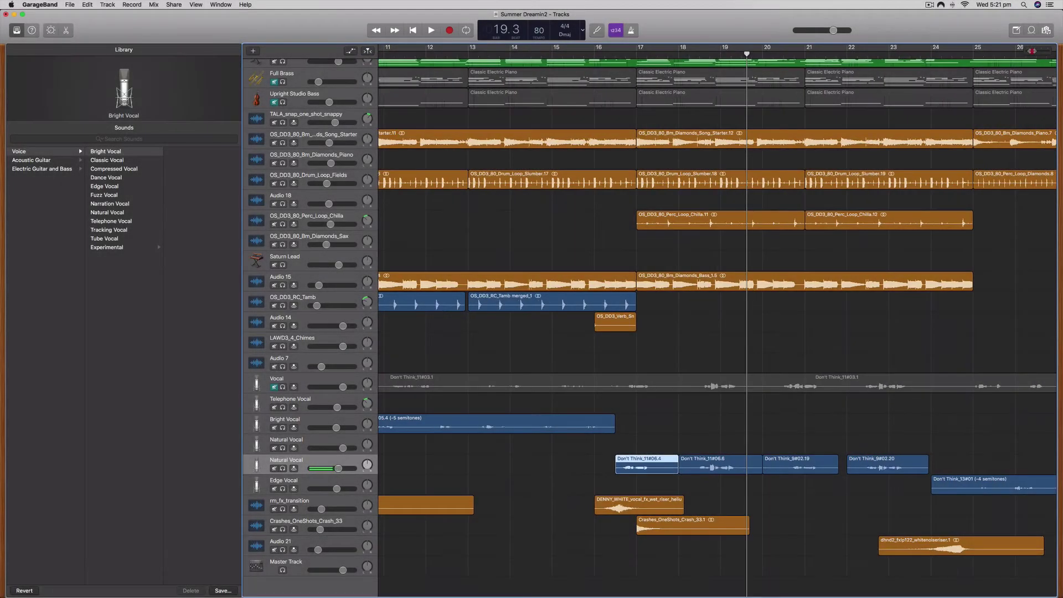
{"action": "key", "text": "super+Left"}
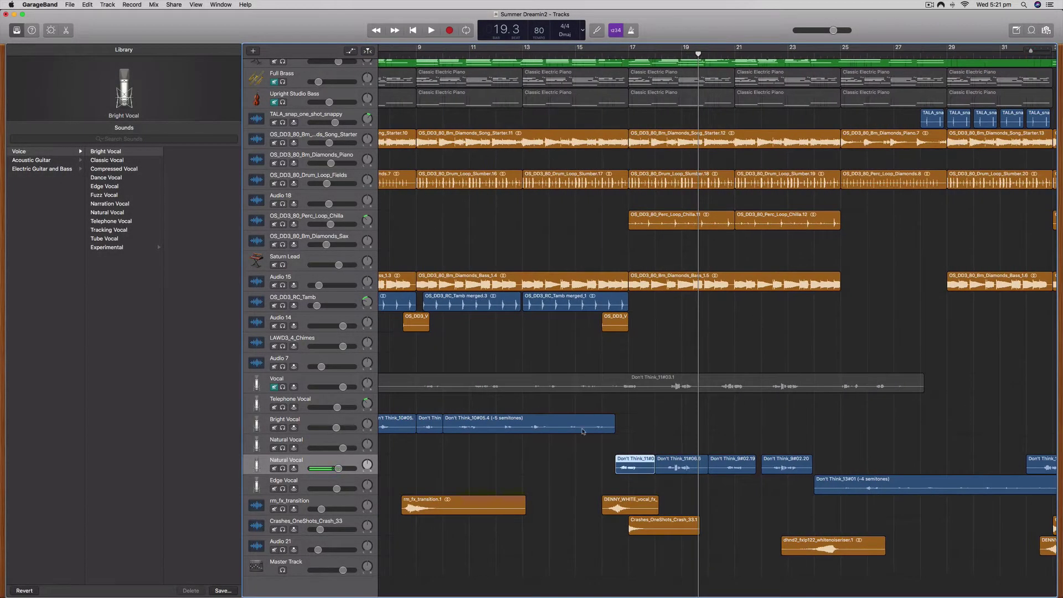
{"action": "left_click_drag", "start_coordinate": [631, 55], "coordinate": [589, 55]}
{"action": "left_click", "coordinate": [587, 427]}
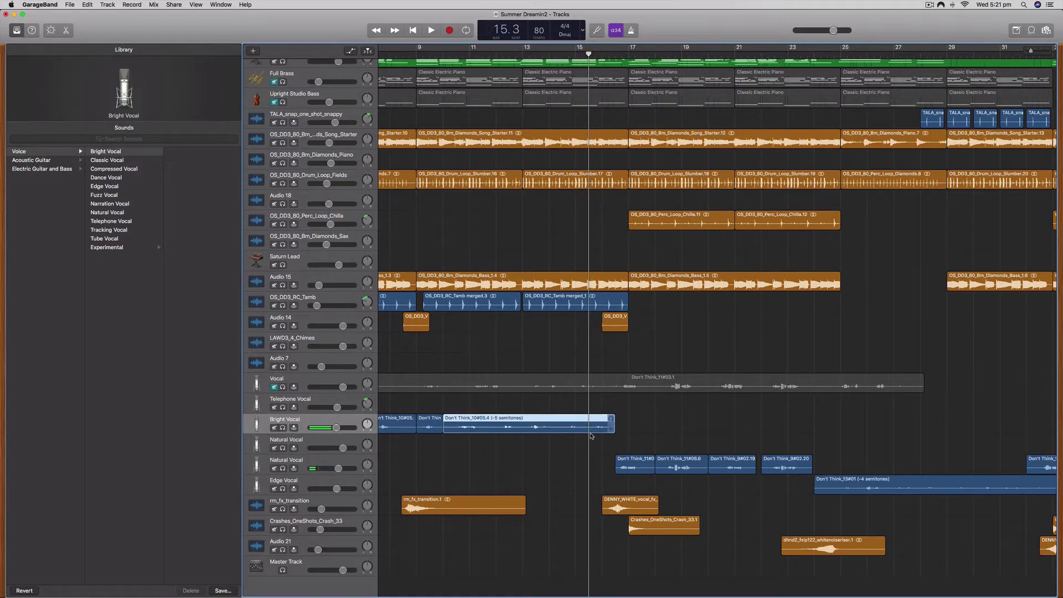
{"action": "right_click", "coordinate": [588, 425]}
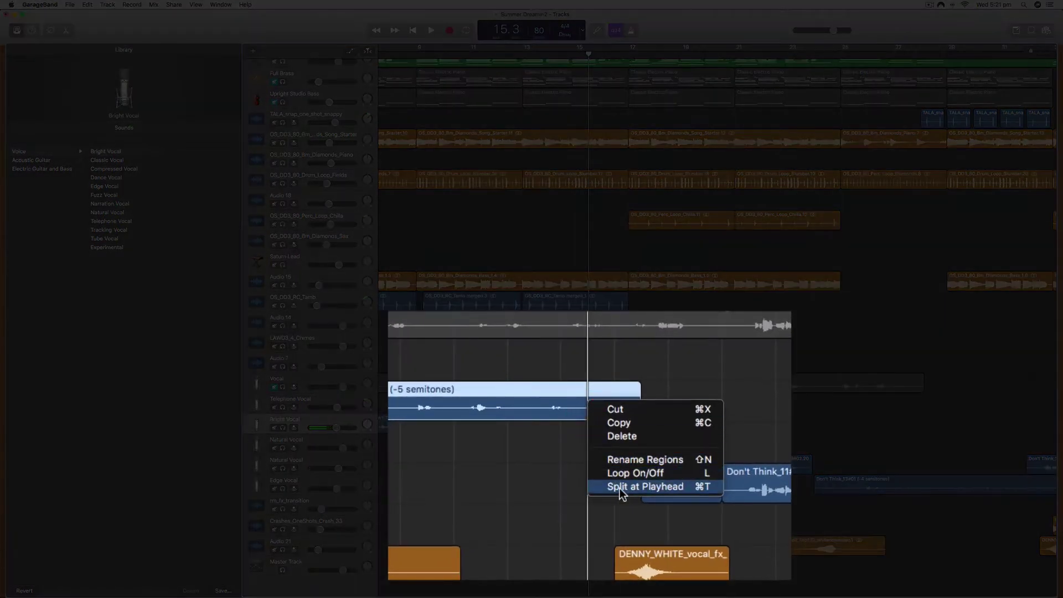
{"action": "left_click", "coordinate": [658, 486]}
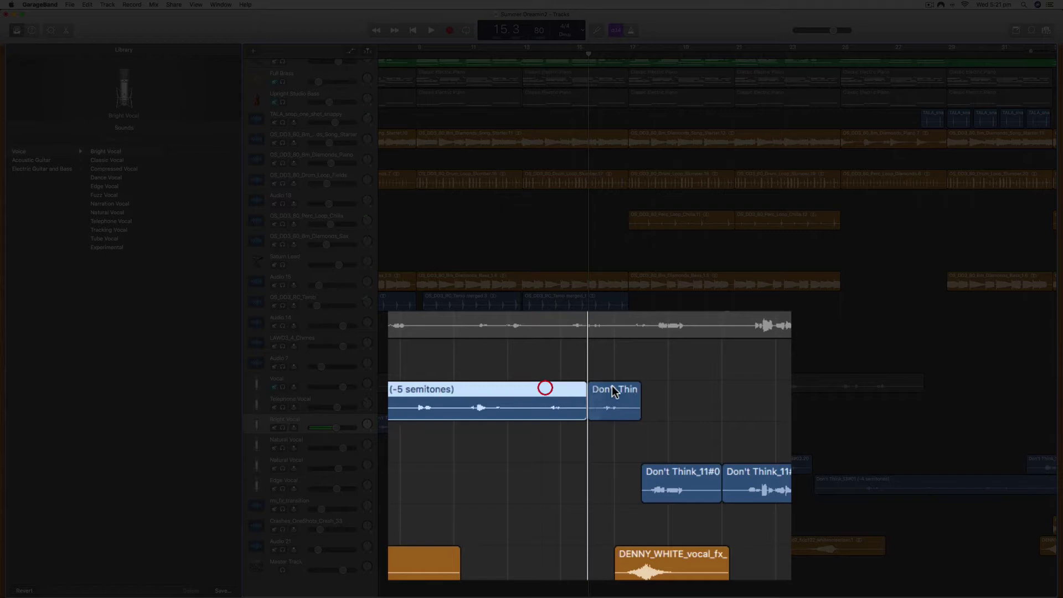
- Select the four Don't Think regions on Natural Vocal and show the audio editor
{"action": "left_click", "coordinate": [672, 475]}
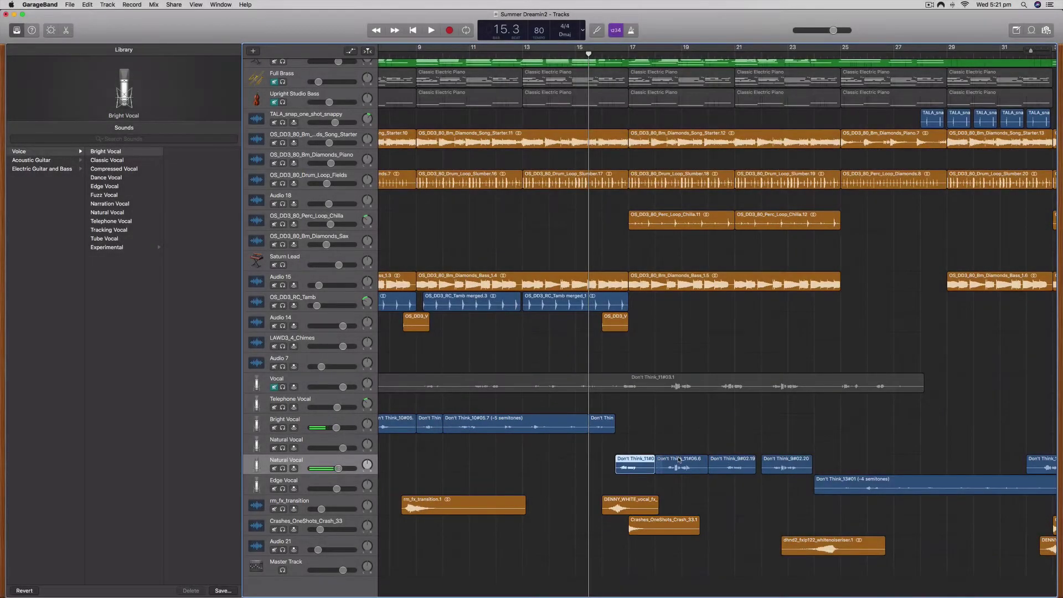
{"action": "left_click", "coordinate": [678, 459], "text": "shift"}
{"action": "left_click", "coordinate": [731, 460], "text": "shift"}
{"action": "left_click", "coordinate": [764, 459], "text": "shift"}
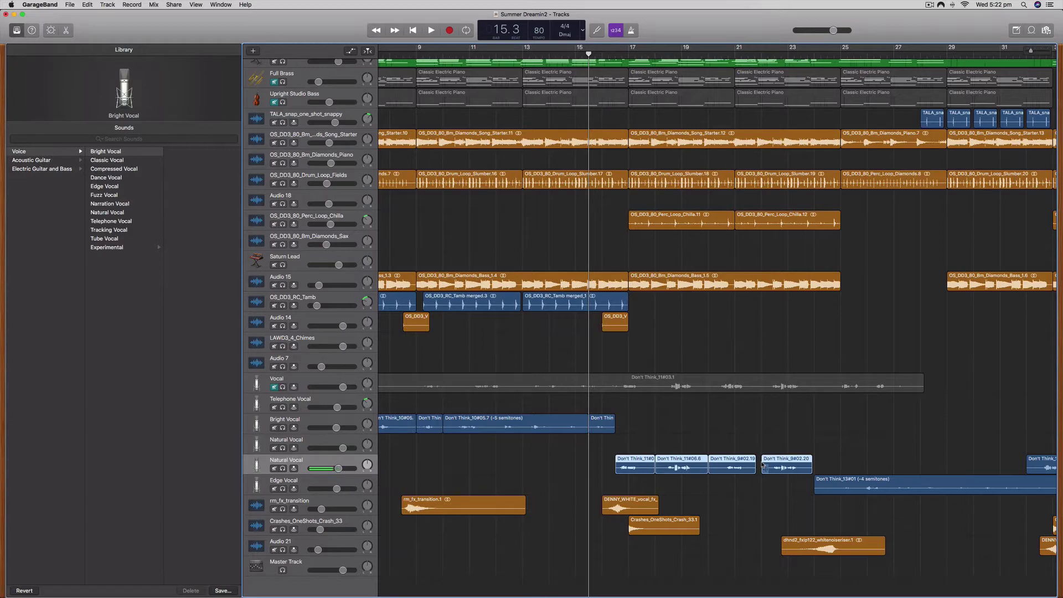
{"action": "key", "text": "e"}
{"action": "key", "text": "e"}
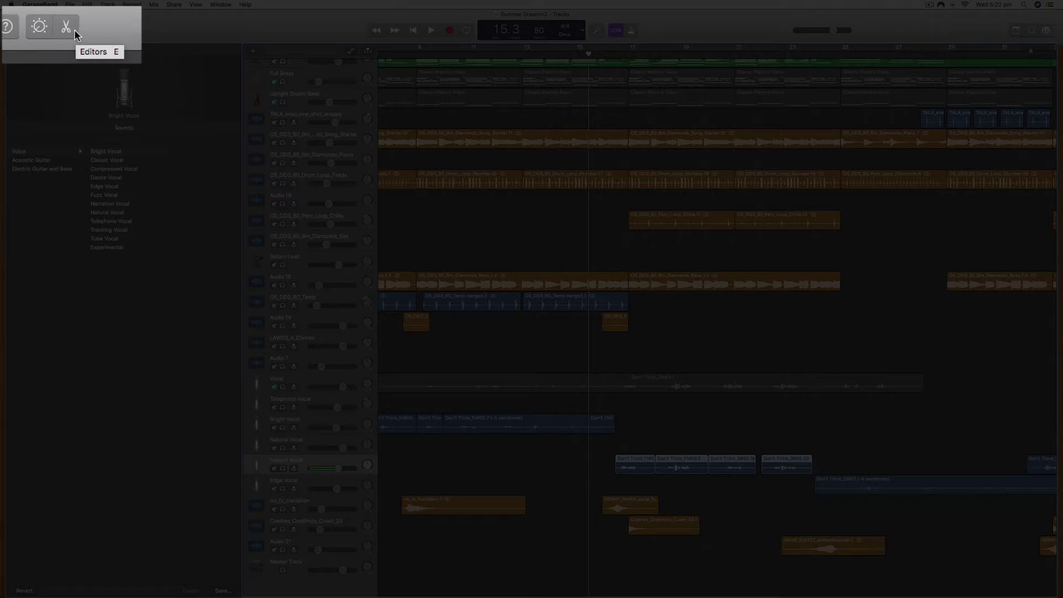
- Show the Region settings in the audio editor, with Transpose for the four regions visible
{"action": "key", "text": "e"}
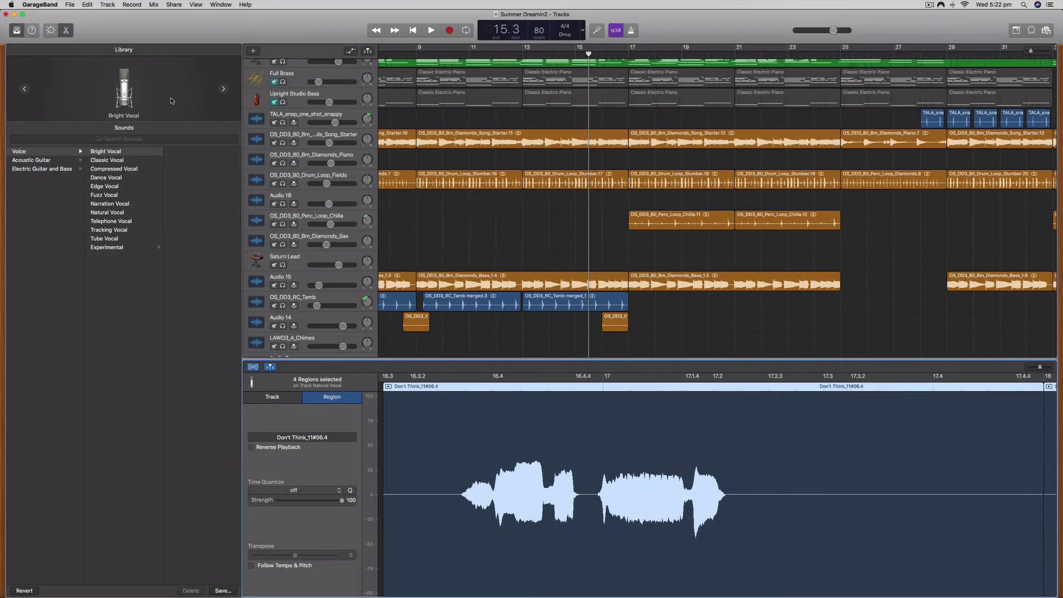
{"action": "left_click", "coordinate": [272, 397]}
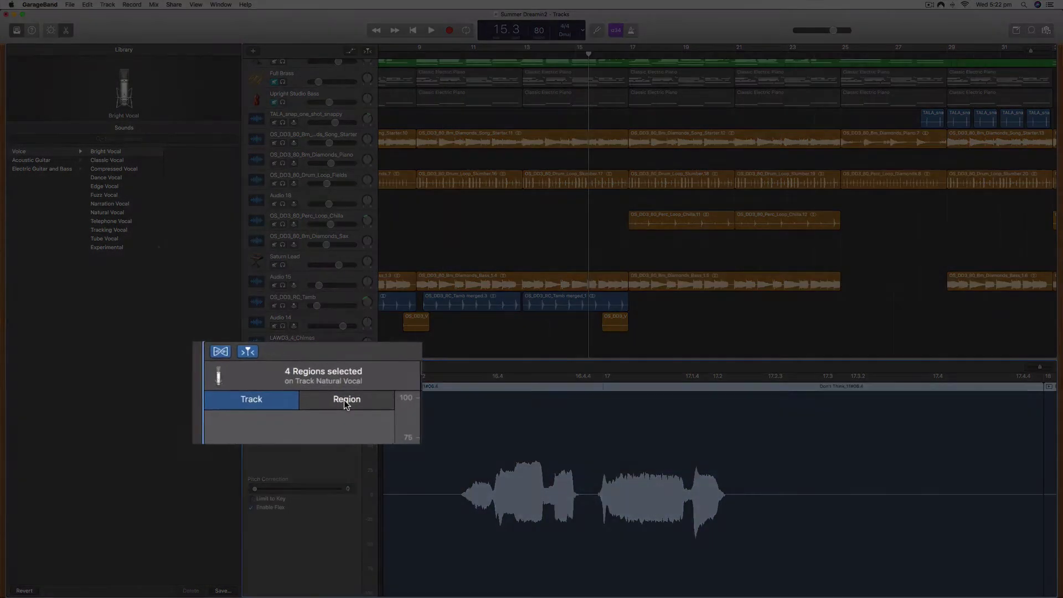
{"action": "left_click", "coordinate": [332, 398]}
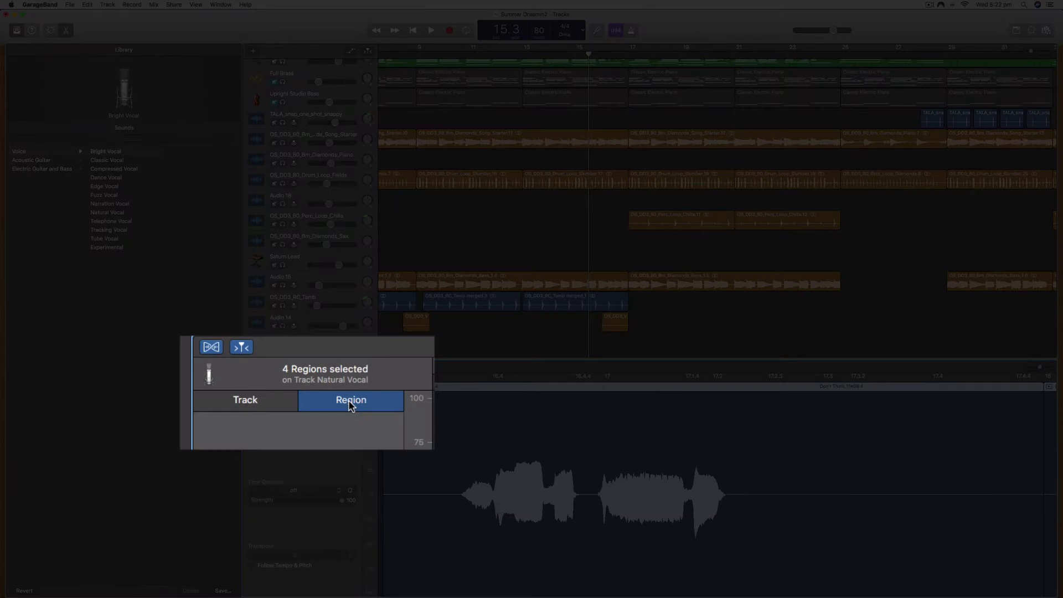
{"action": "scroll", "coordinate": [681, 333], "scroll_direction": "down", "scroll_amount": 5}
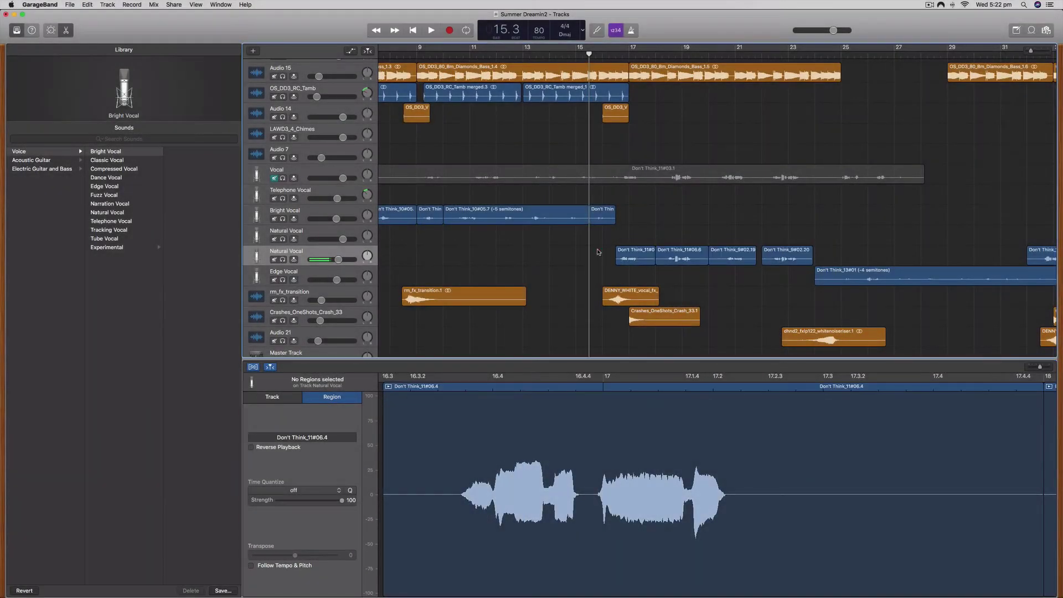
- Turn on Follow Tempo & Pitch, transpose the regions up one semitone, and audition them
{"action": "left_click", "coordinate": [256, 565]}
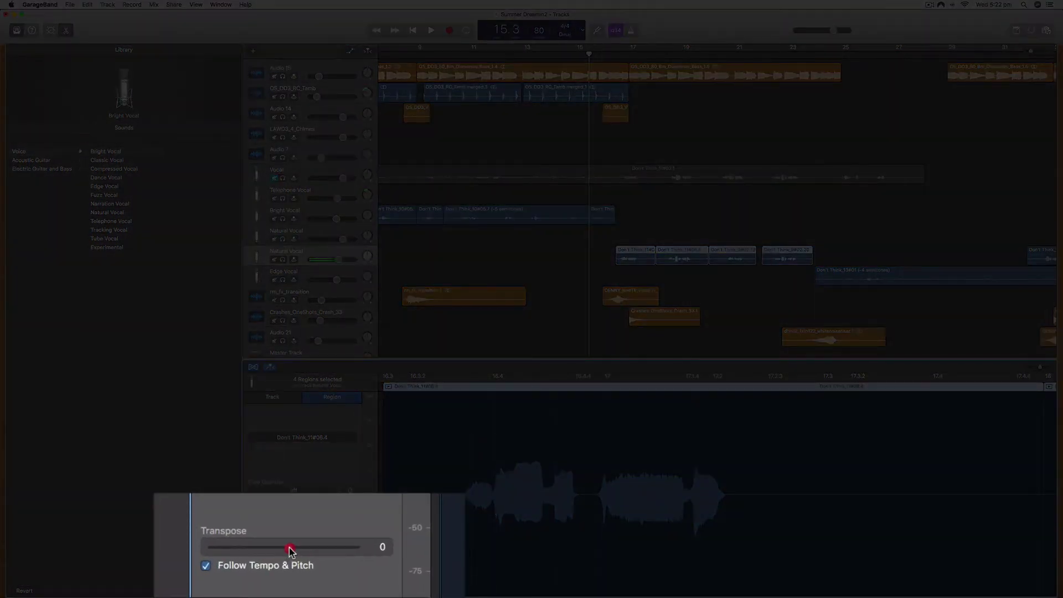
{"action": "left_click_drag", "start_coordinate": [297, 557], "coordinate": [302, 555]}
{"action": "key", "text": "space"}
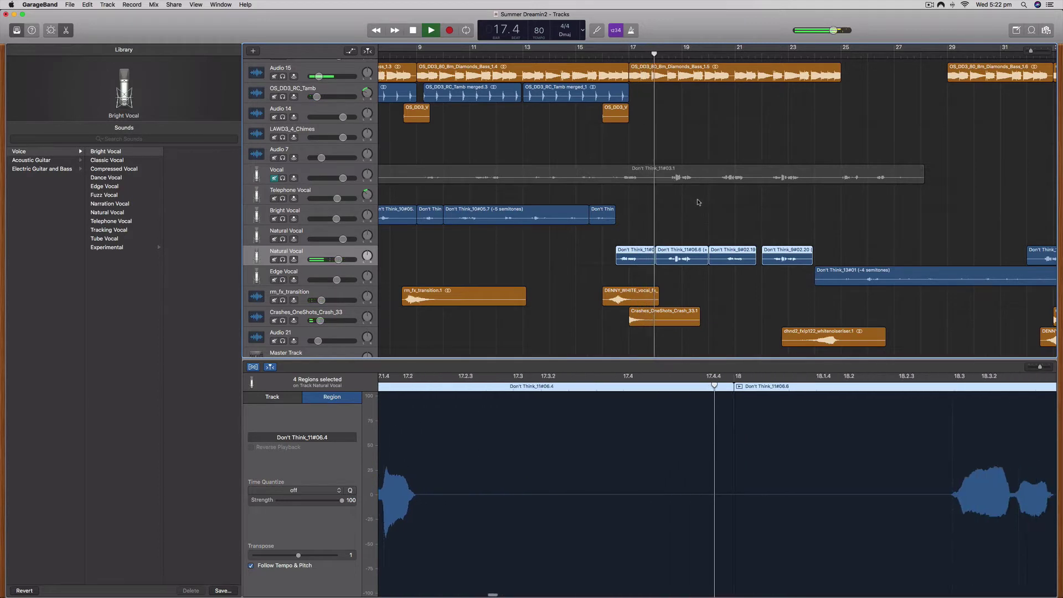
{"action": "key", "text": "space"}
- Reselect the four Don't Think regions and raise Transpose to 12 semitones
{"action": "left_click", "coordinate": [598, 254]}
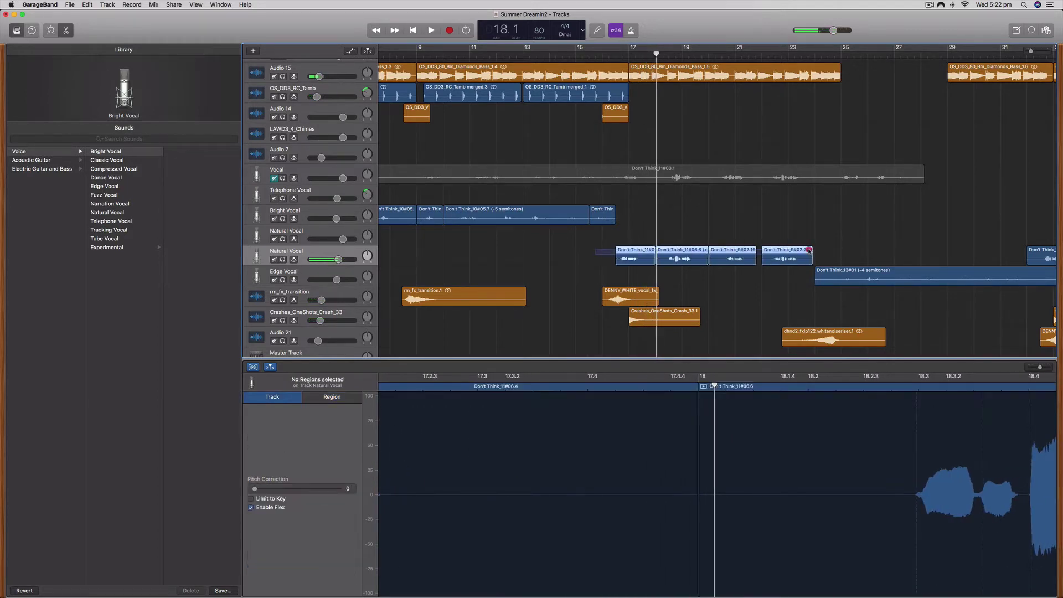
{"action": "left_click_drag", "start_coordinate": [809, 250], "coordinate": [809, 250]}
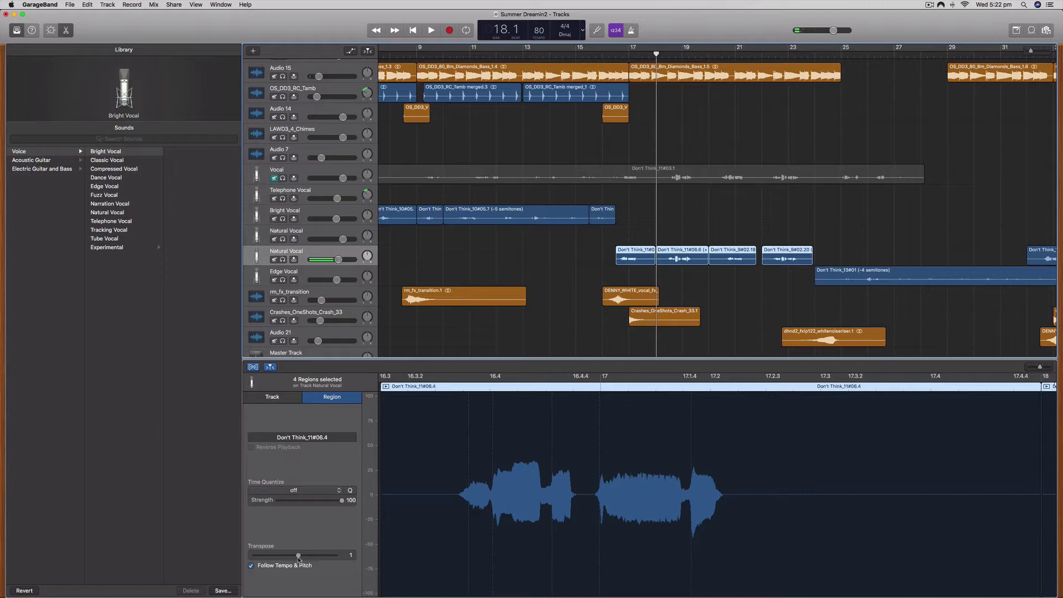
{"action": "left_click_drag", "start_coordinate": [299, 559], "coordinate": [354, 553]}
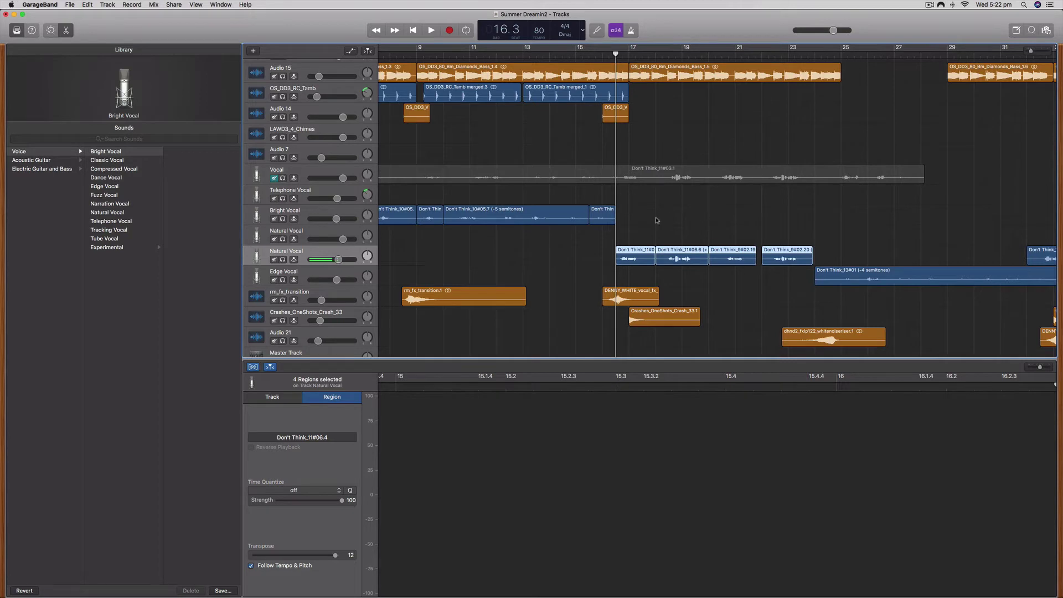
- Audition the octave-up vocals, then drop Transpose to -12 and switch Follow Tempo & Pitch off
{"action": "key", "text": "space"}
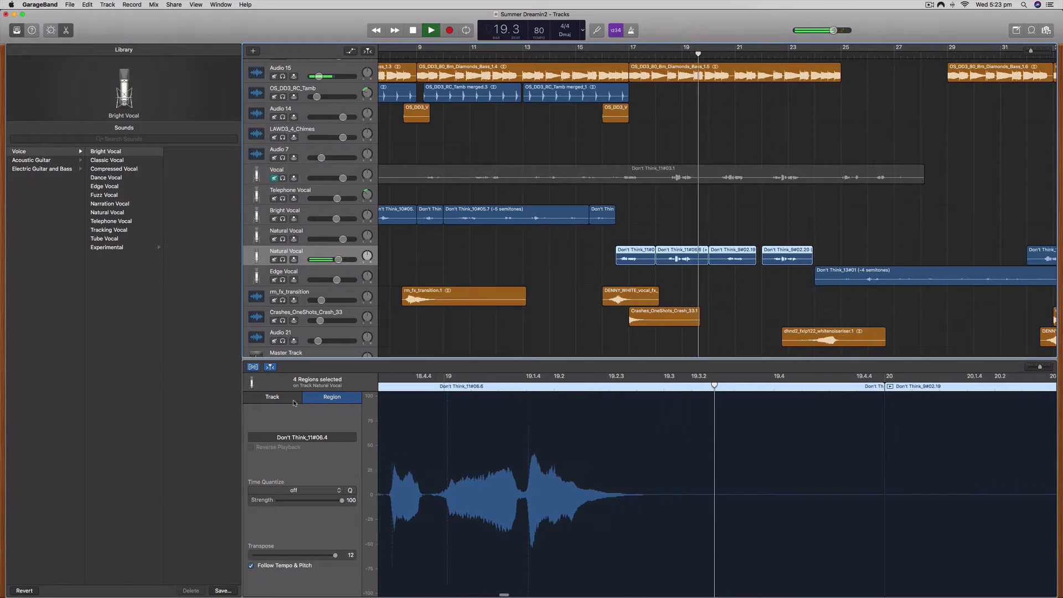
{"action": "key", "text": "space"}
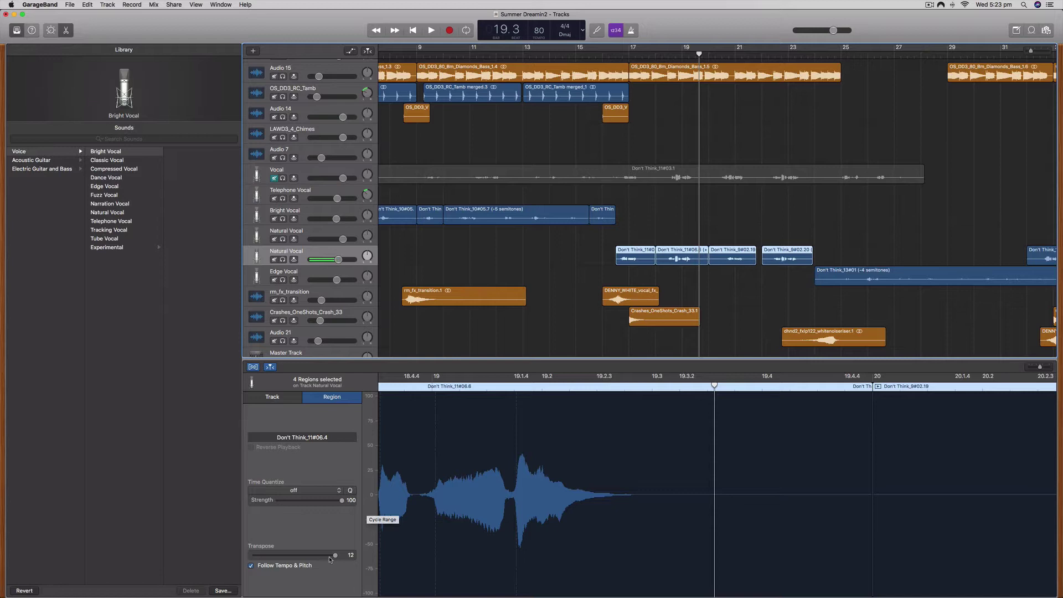
{"action": "left_click_drag", "start_coordinate": [336, 555], "coordinate": [250, 561]}
{"action": "left_click", "coordinate": [251, 566]}
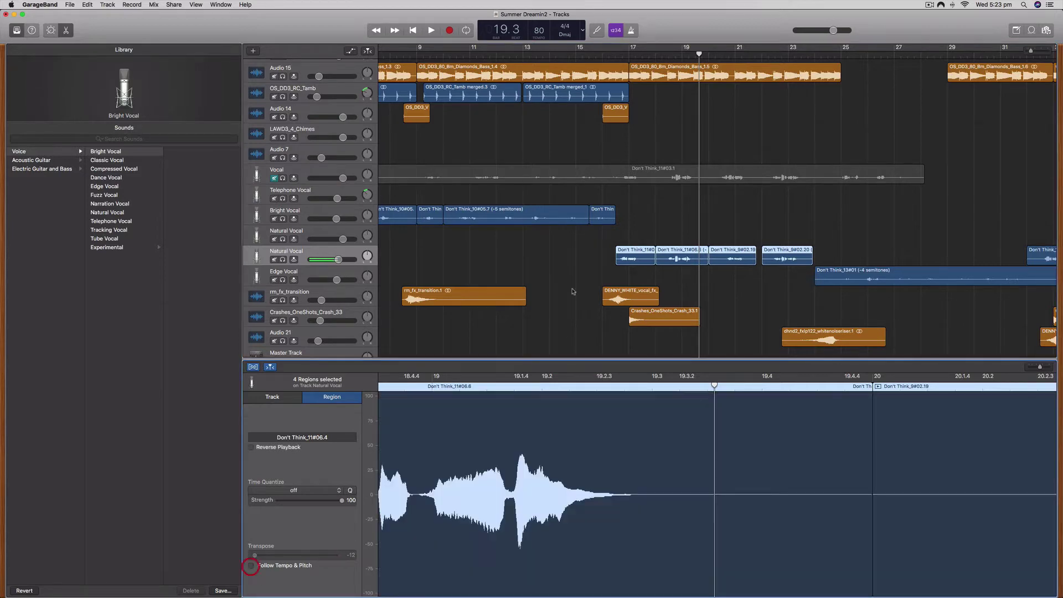
- Clear the selection, place the playhead at bar 16.3, and select all Natural Vocal regions
{"action": "left_click", "coordinate": [614, 269]}
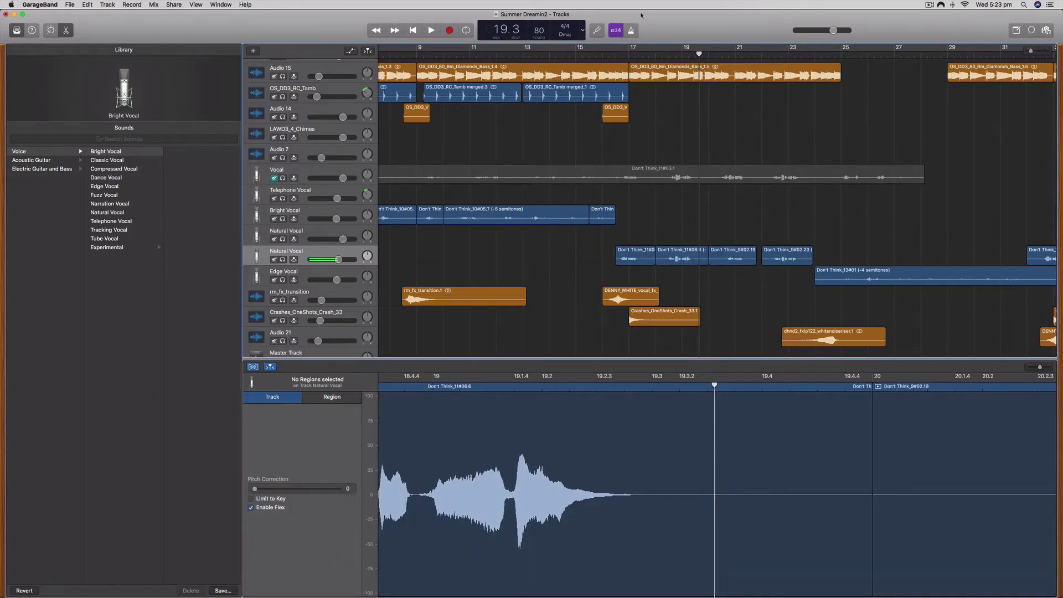
{"action": "left_click", "coordinate": [617, 55]}
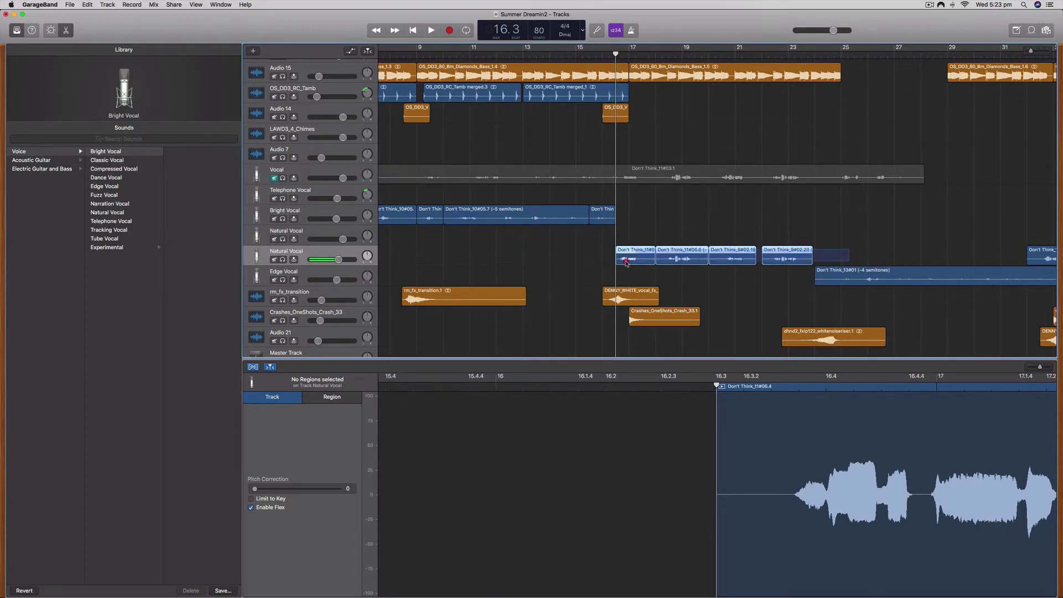
{"action": "left_click", "coordinate": [316, 250]}
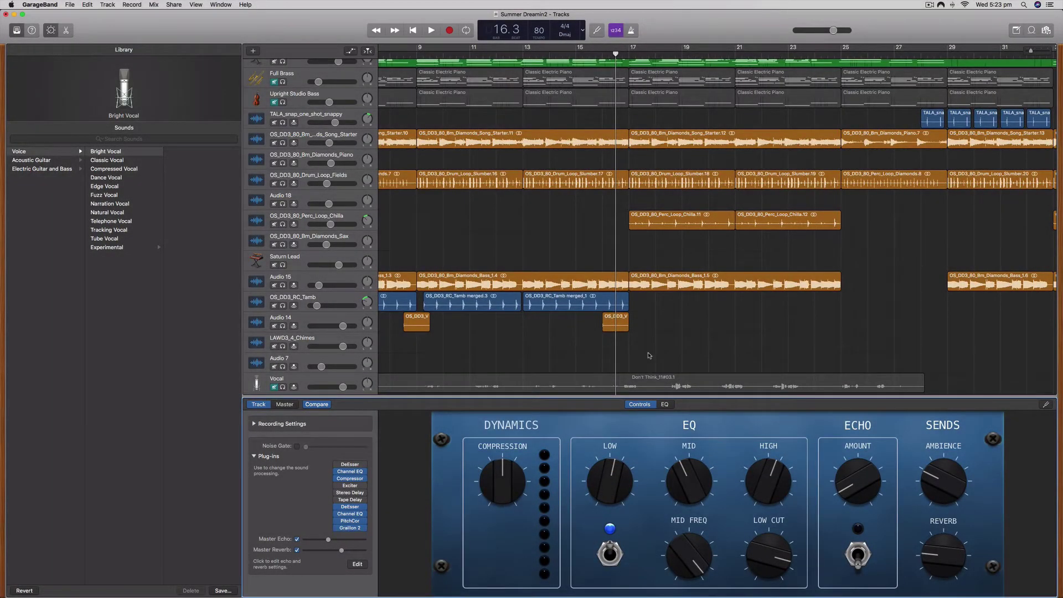
- Leave the vocal track's Plug-ins list expanded and bring up the GarageBand application menu
{"action": "scroll", "coordinate": [649, 356], "scroll_direction": "down", "scroll_amount": 3}
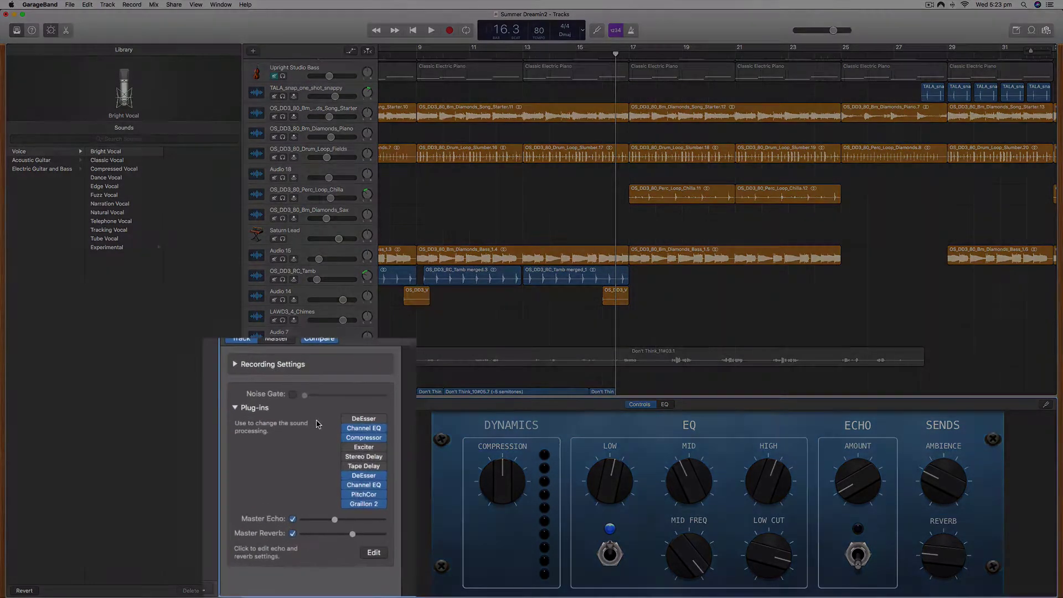
{"action": "scroll", "coordinate": [619, 331], "scroll_direction": "down", "scroll_amount": 10}
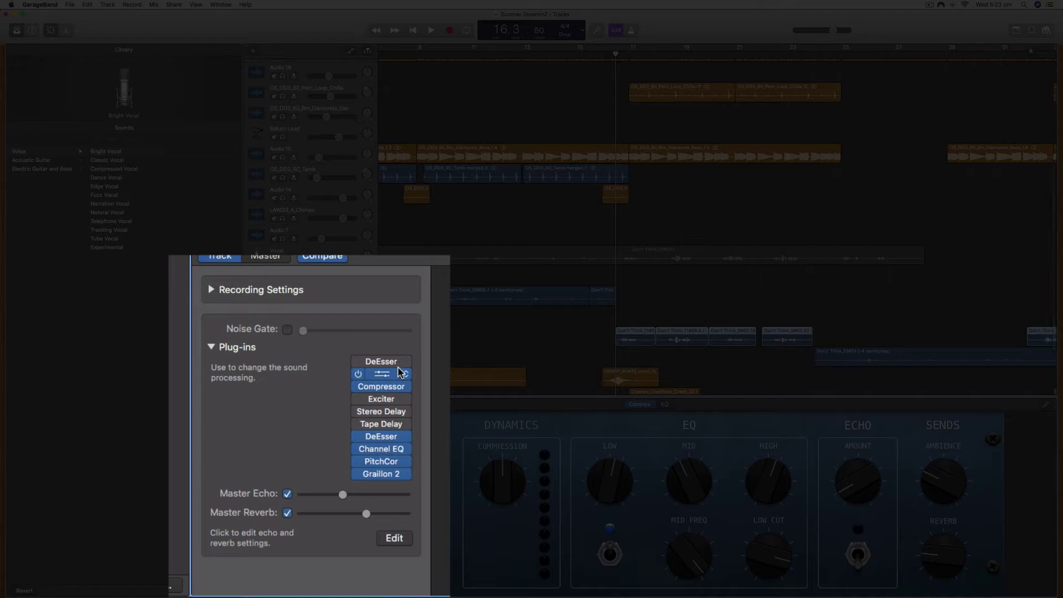
{"action": "mouse_move", "coordinate": [371, 410]}
{"action": "left_click", "coordinate": [211, 348]}
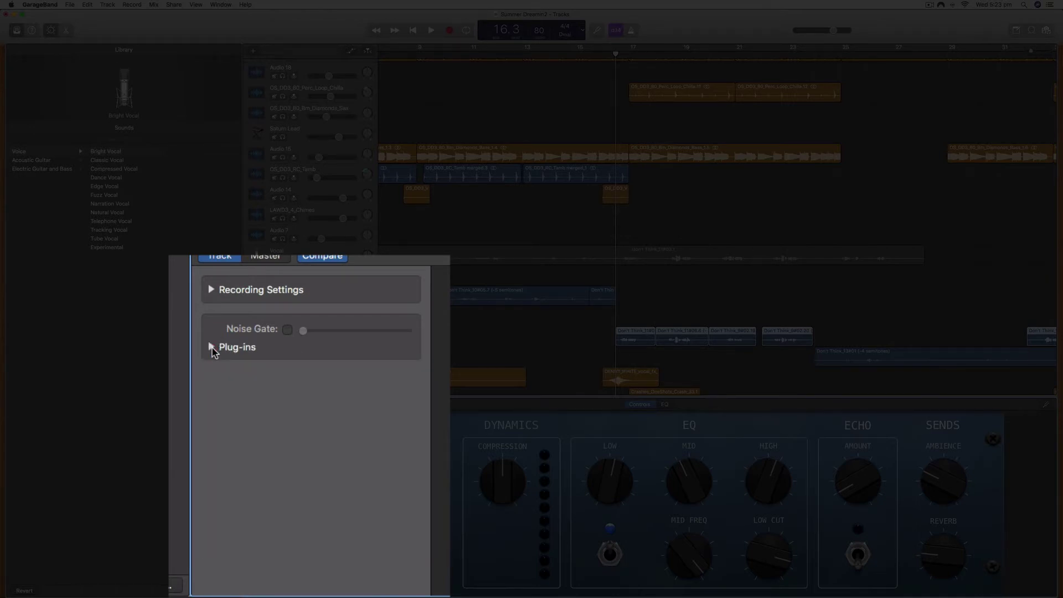
{"action": "left_click", "coordinate": [211, 348]}
{"action": "left_click", "coordinate": [211, 347]}
{"action": "left_click", "coordinate": [211, 348]}
{"action": "left_click", "coordinate": [211, 348]}
{"action": "left_click", "coordinate": [210, 348]}
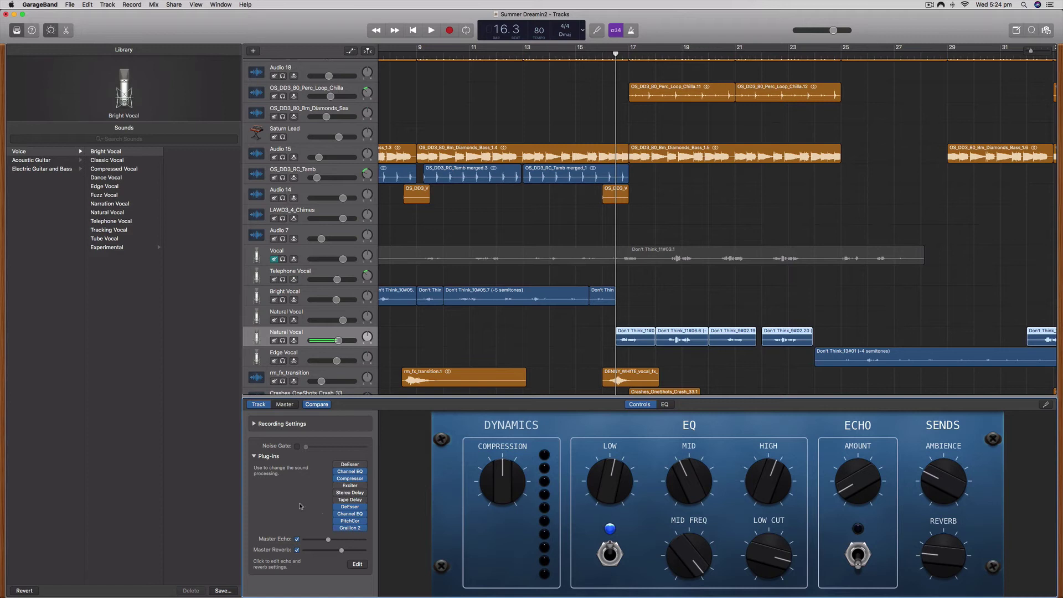
{"action": "left_click", "coordinate": [50, 5]}
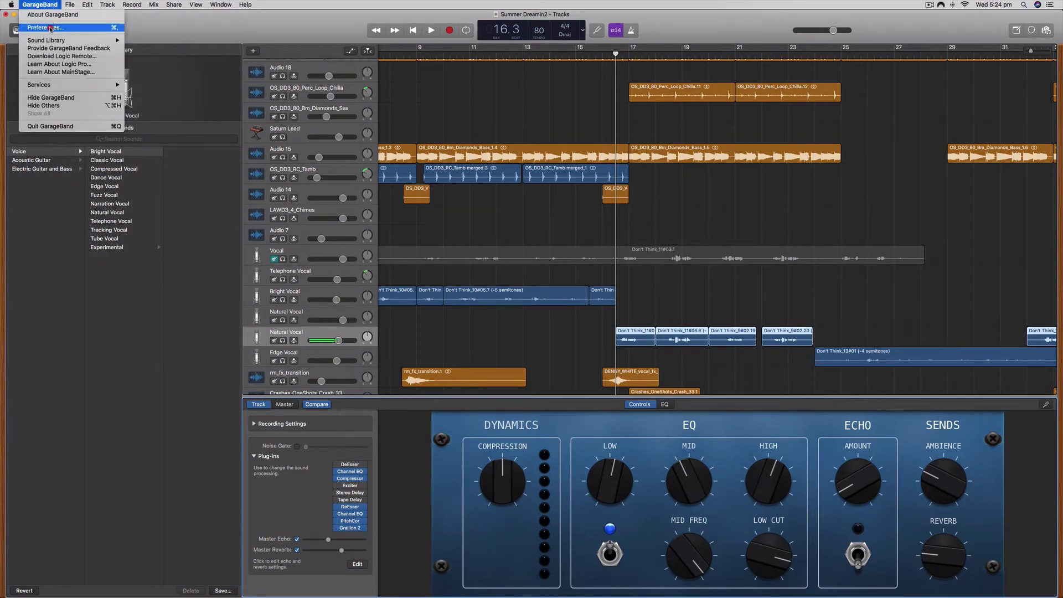
{"action": "left_click", "coordinate": [50, 28]}
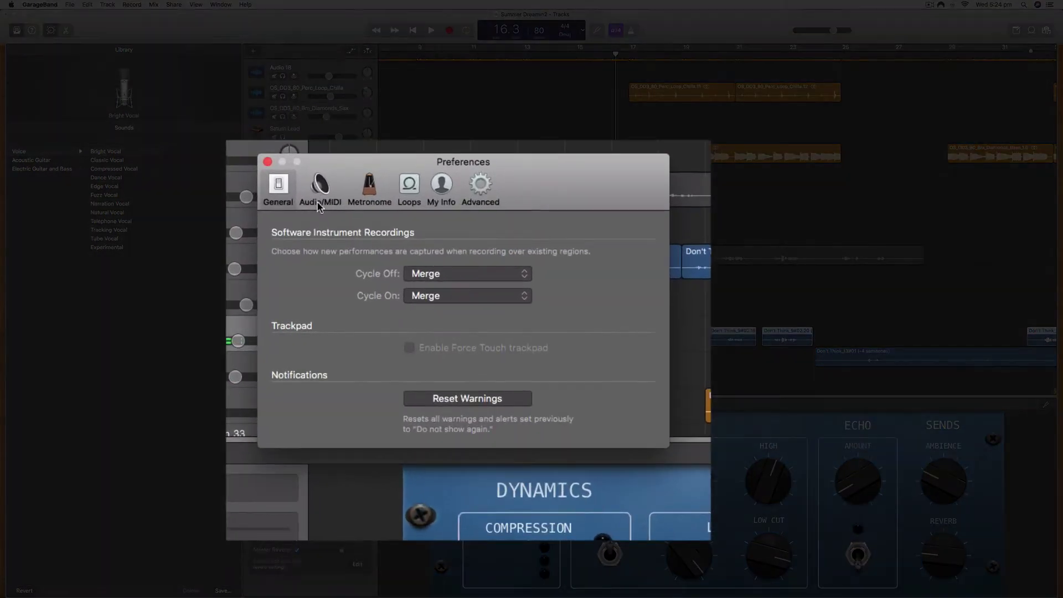
{"action": "left_click", "coordinate": [385, 255]}
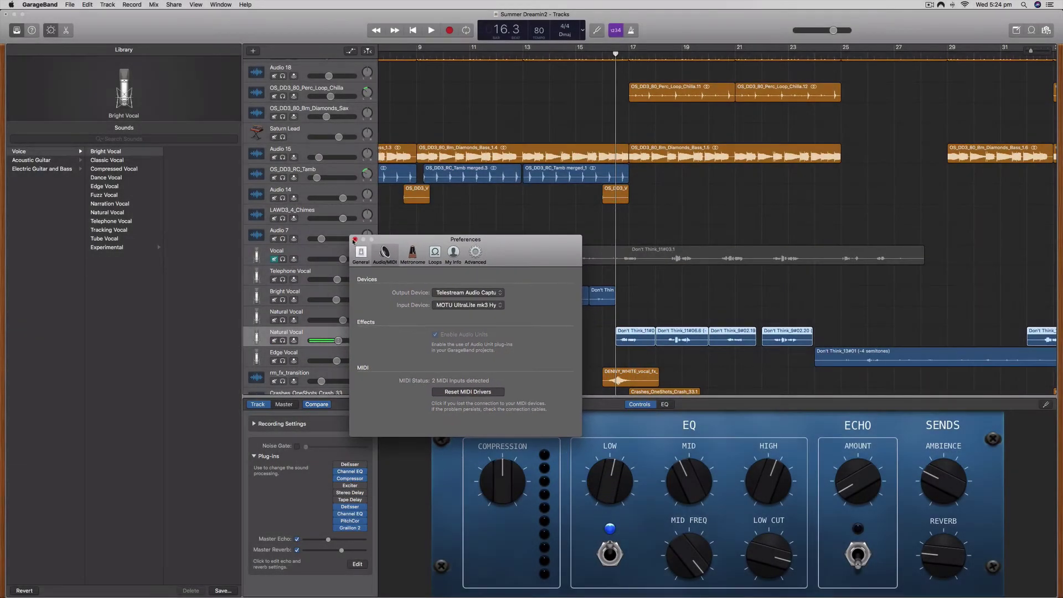
{"action": "left_click", "coordinate": [355, 240]}
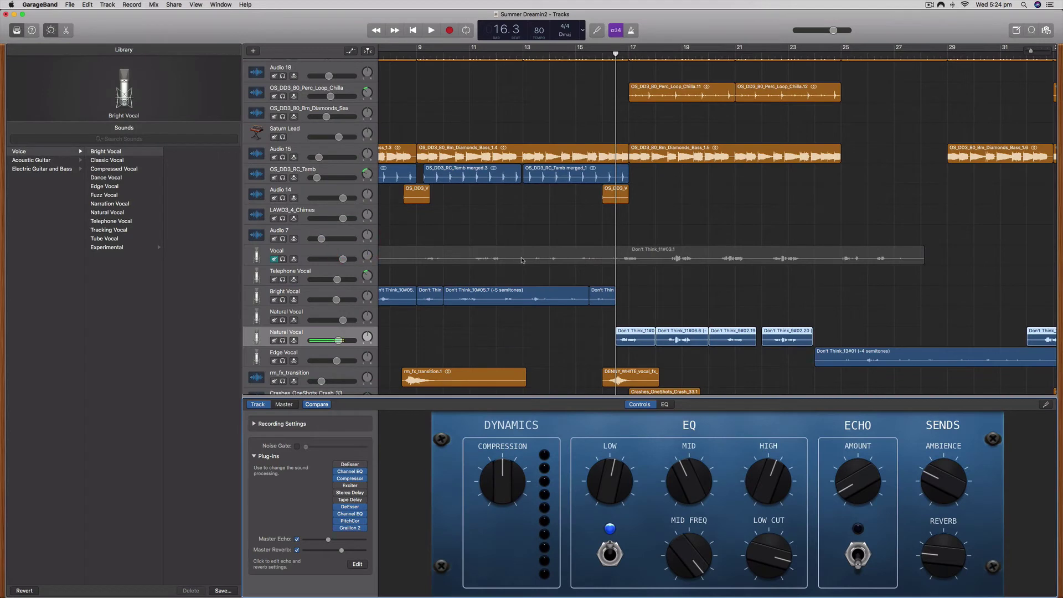
- Bypass the PitchCor plug-in on the Natural Vocal track
{"action": "left_click", "coordinate": [351, 333]}
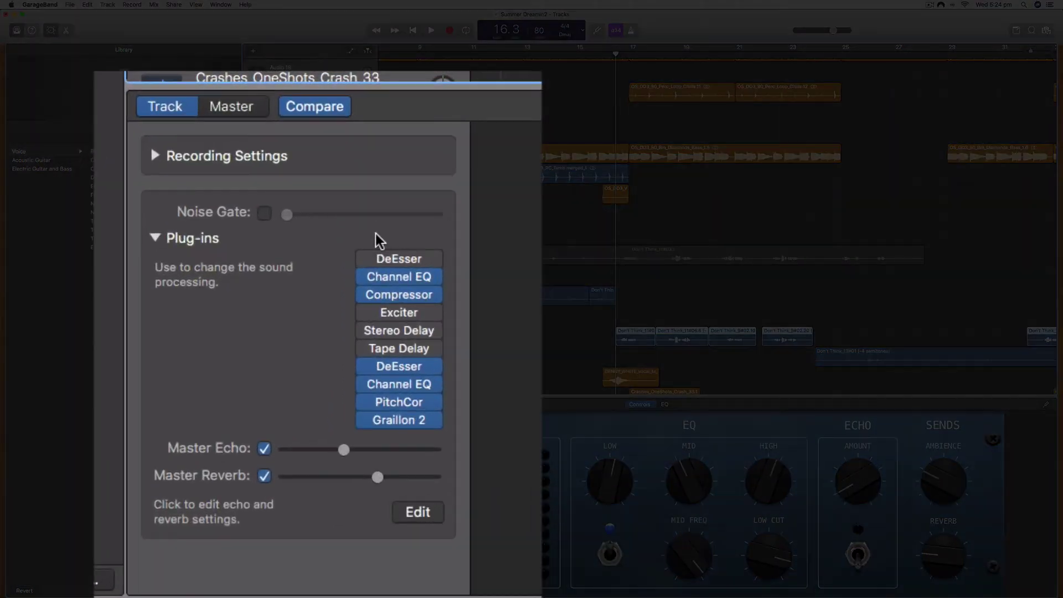
{"action": "mouse_move", "coordinate": [337, 520]}
{"action": "left_click", "coordinate": [368, 401]}
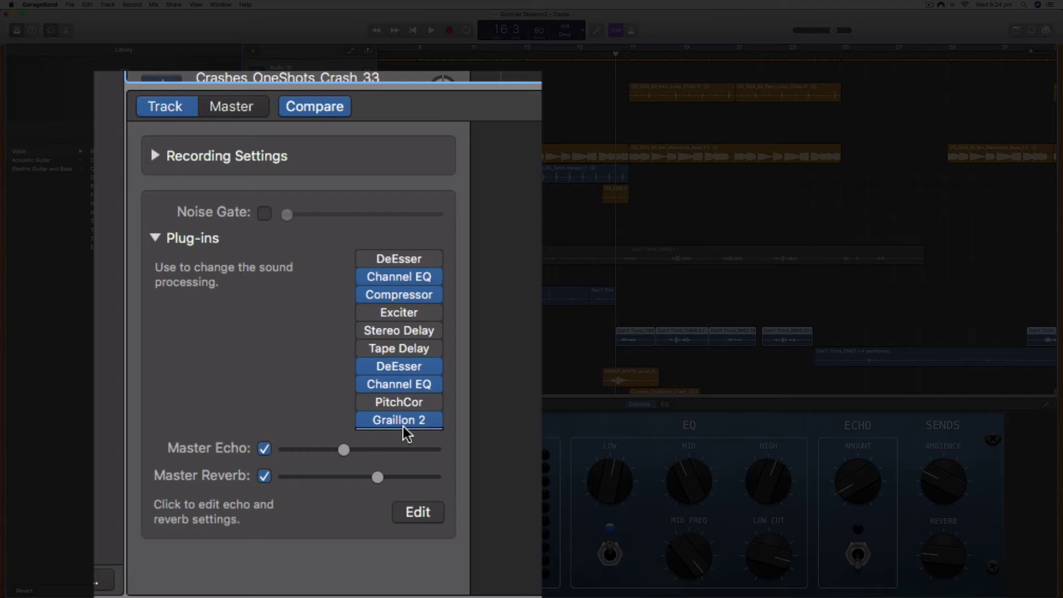
- Insert Audio Units > Apple > AUNewPitch into an empty plug-in slot
{"action": "mouse_move", "coordinate": [403, 419]}
{"action": "left_click", "coordinate": [410, 428]}
{"action": "left_click", "coordinate": [415, 426]}
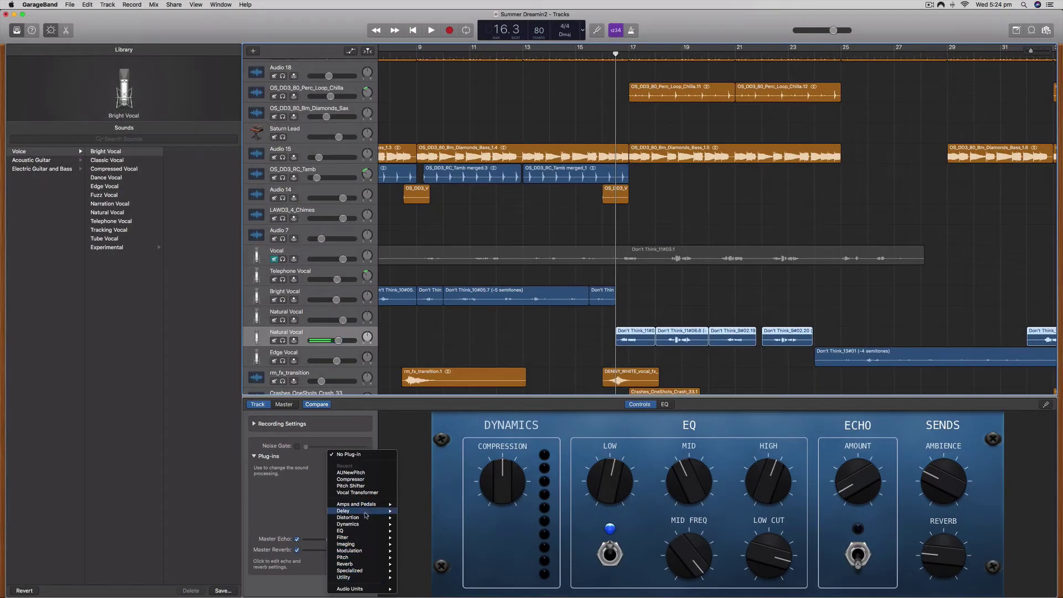
{"action": "mouse_move", "coordinate": [436, 381]}
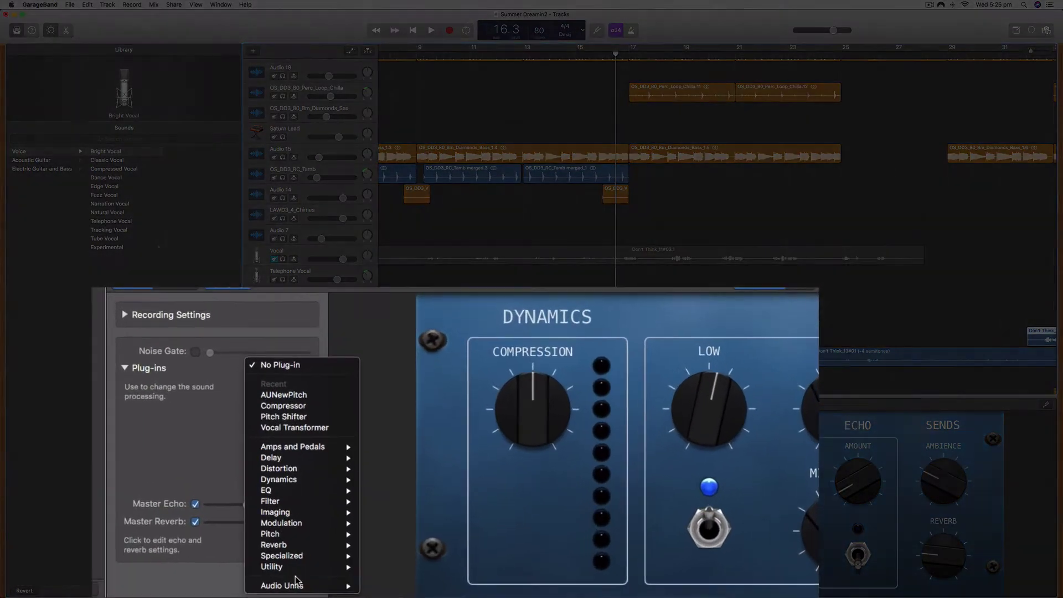
{"action": "mouse_move", "coordinate": [352, 590]}
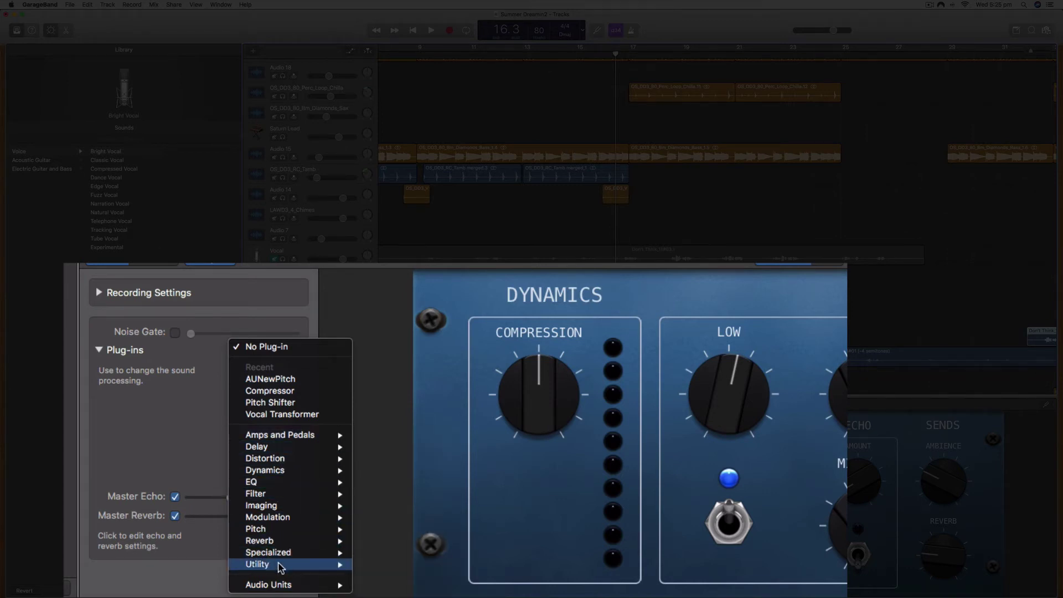
{"action": "mouse_move", "coordinate": [279, 587]}
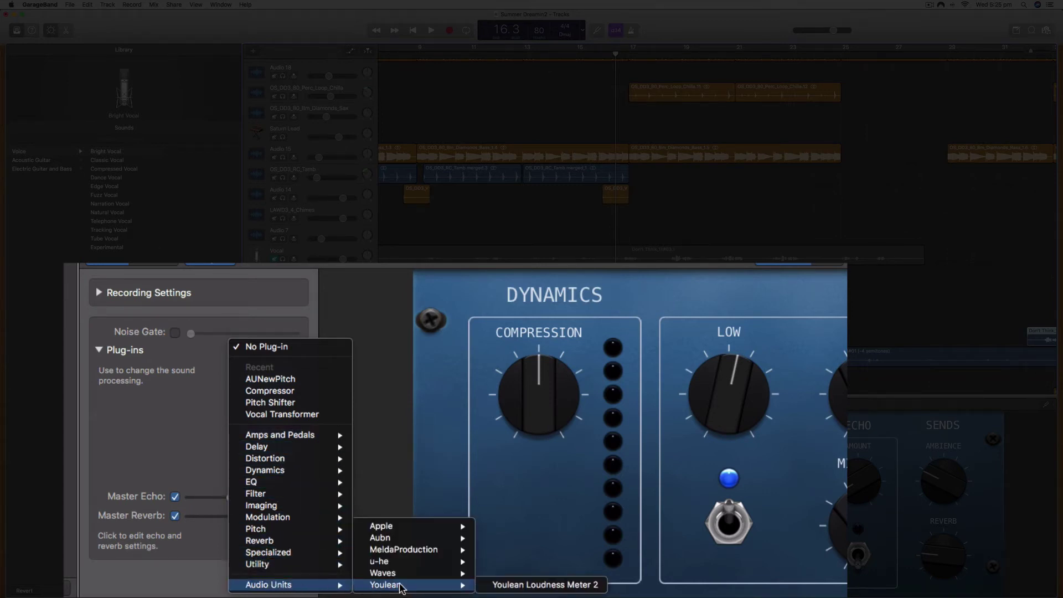
{"action": "mouse_move", "coordinate": [407, 573]}
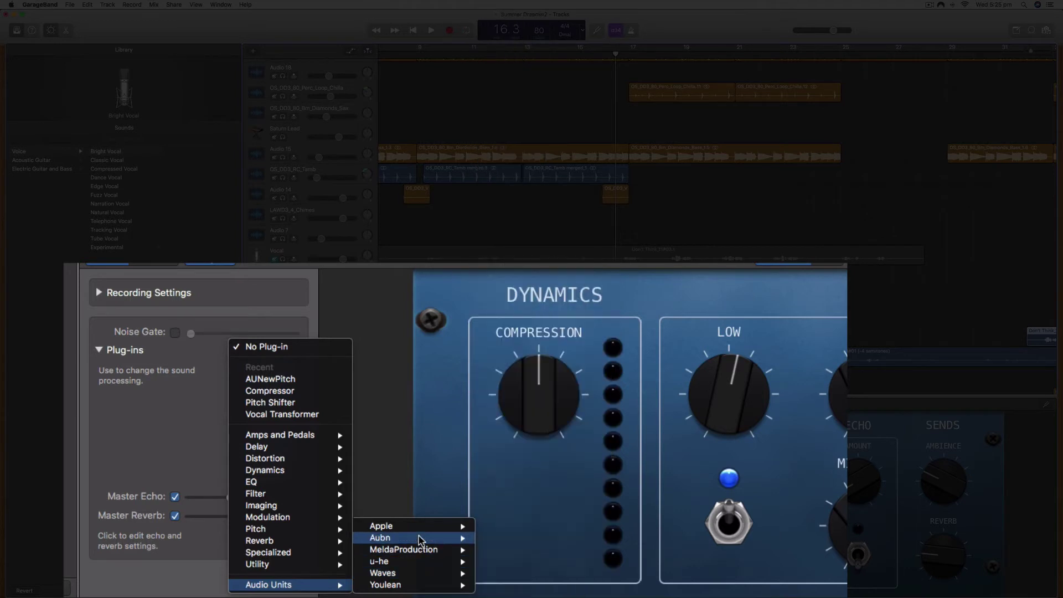
{"action": "mouse_move", "coordinate": [403, 530]}
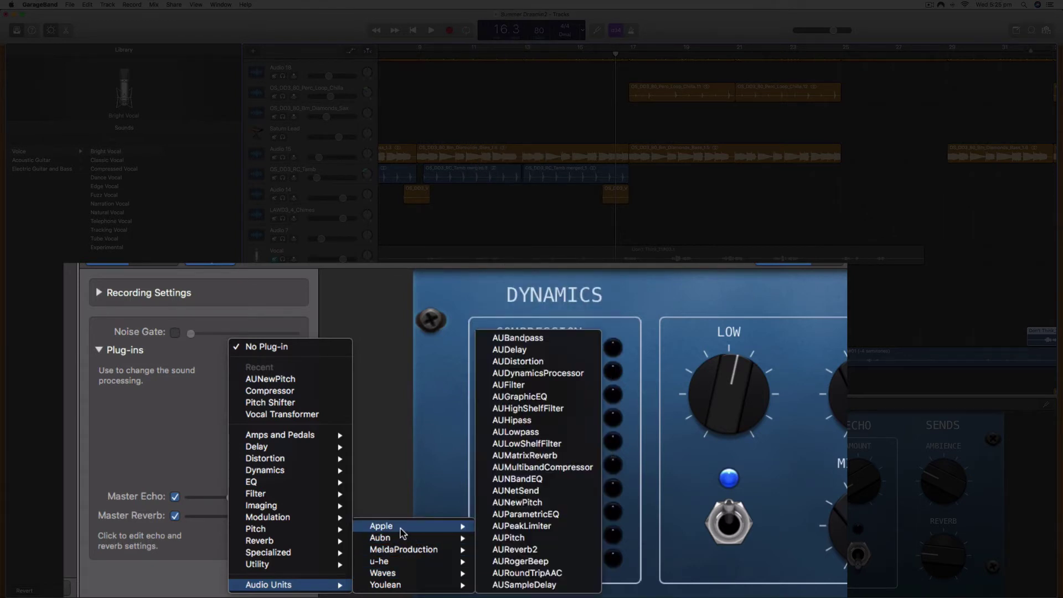
{"action": "left_click", "coordinate": [509, 503]}
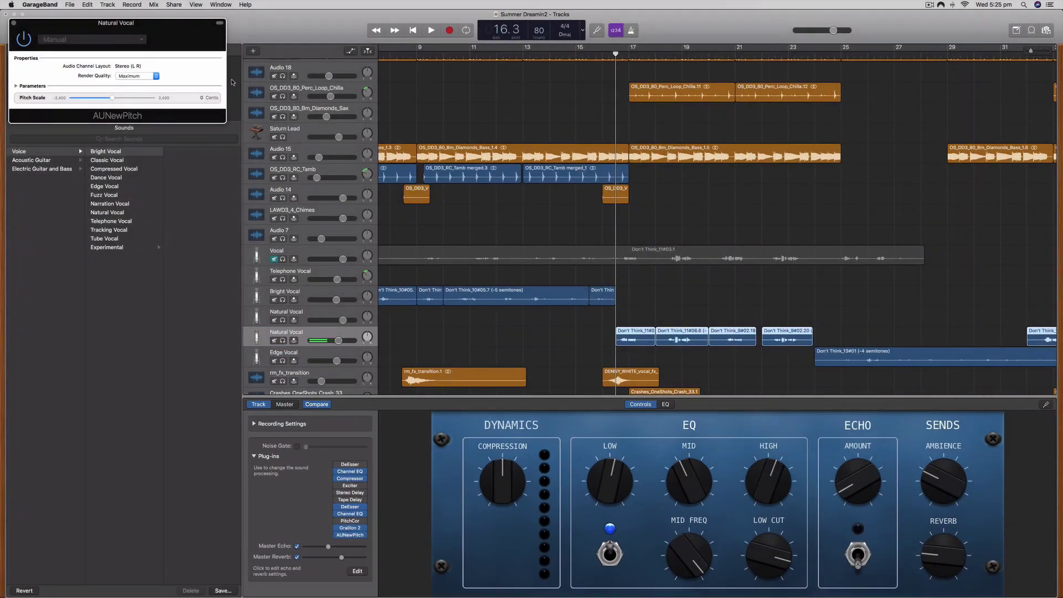
- Move the AUNewPitch window to the centre and sweep Pitch Scale around 0 cents
{"action": "left_click_drag", "start_coordinate": [183, 25], "coordinate": [606, 209]}
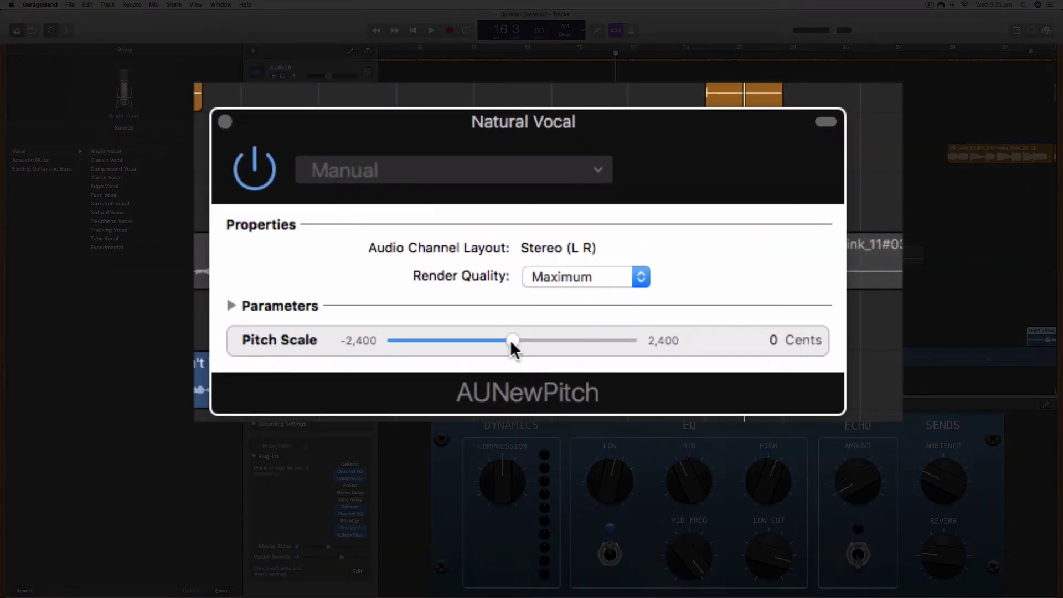
{"action": "left_click", "coordinate": [510, 340]}
{"action": "mouse_move", "coordinate": [510, 340]}
{"action": "left_mouse_down"}
{"action": "mouse_move", "coordinate": [520, 340]}
{"action": "mouse_move", "coordinate": [510, 341]}
{"action": "left_mouse_up"}
{"action": "left_click", "coordinate": [510, 341]}
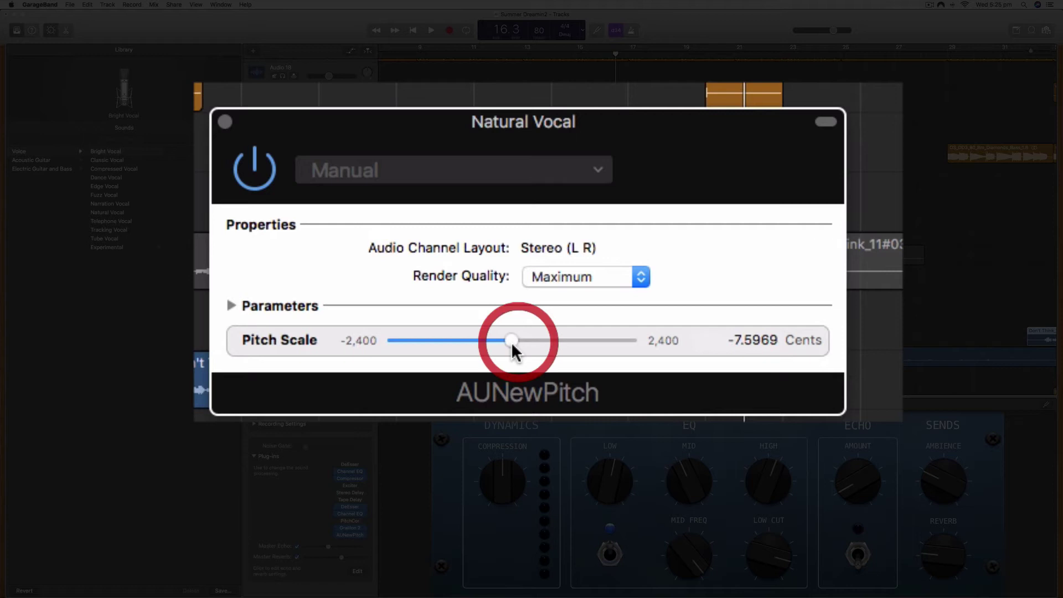
- Set Pitch Scale to 100 cents and play the vocal to hear the shift
{"action": "left_click", "coordinate": [739, 343]}
{"action": "left_click", "coordinate": [737, 342]}
{"action": "double_click", "coordinate": [737, 342]}
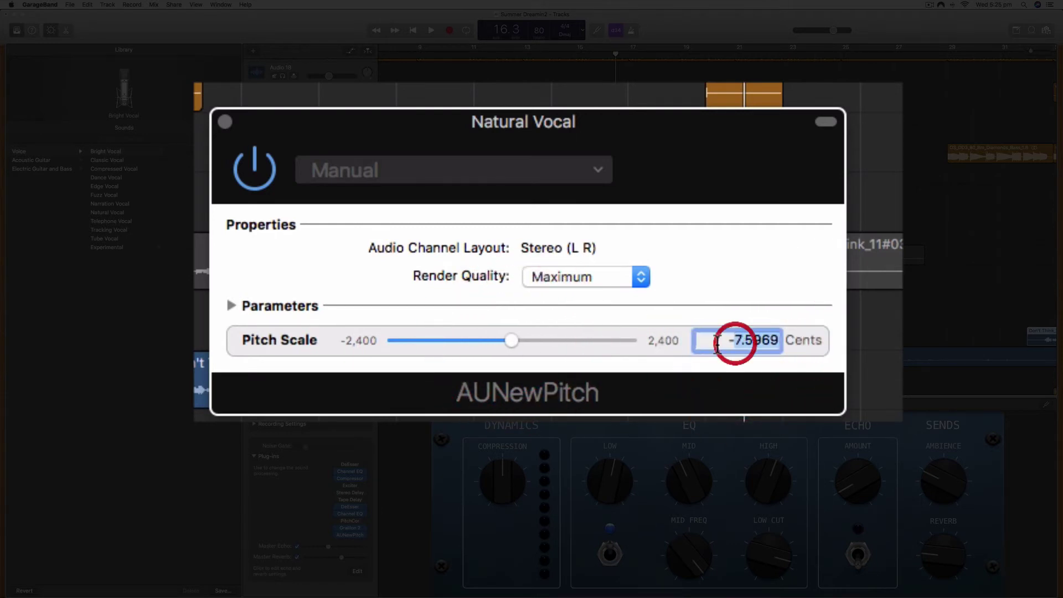
{"action": "left_click", "coordinate": [837, 332]}
{"action": "type", "text": "100"}
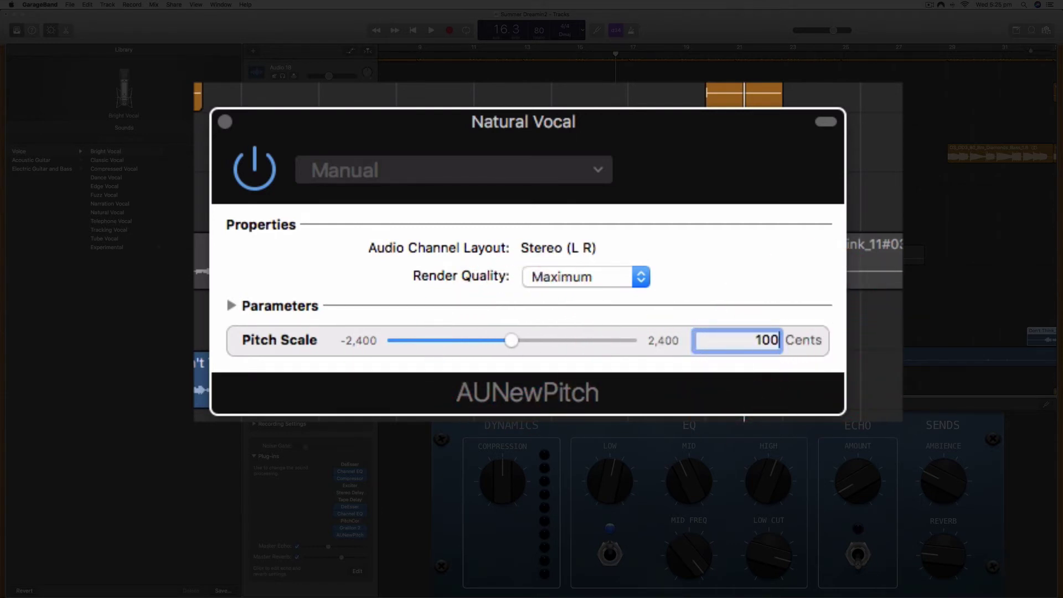
{"action": "key", "text": "Return"}
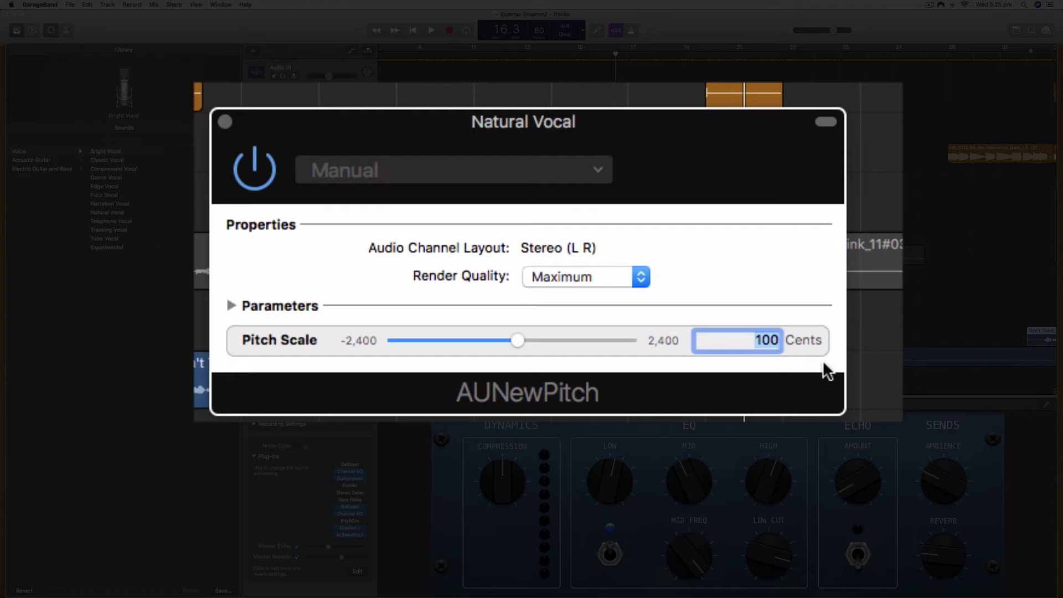
{"action": "key", "text": "BackSpace"}
{"action": "type", "text": "100"}
{"action": "key", "text": "Return"}
{"action": "left_click", "coordinate": [762, 237]}
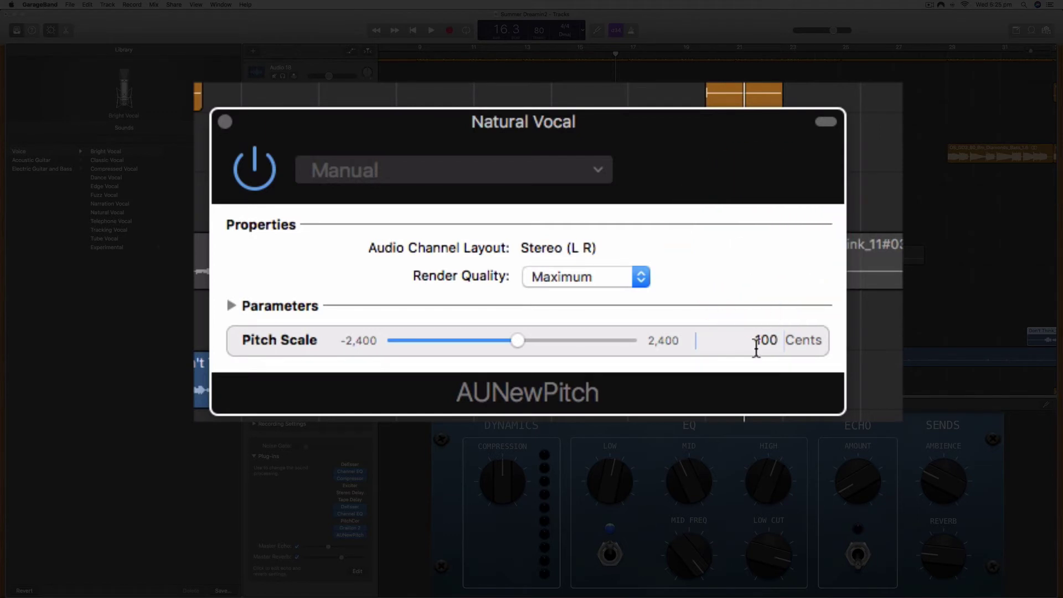
{"action": "key", "text": "space"}
{"action": "key", "text": "space"}
- Change Pitch Scale to 1200 cents and put the playhead just before the vocal
{"action": "left_click", "coordinate": [762, 339]}
{"action": "double_click", "coordinate": [799, 337]}
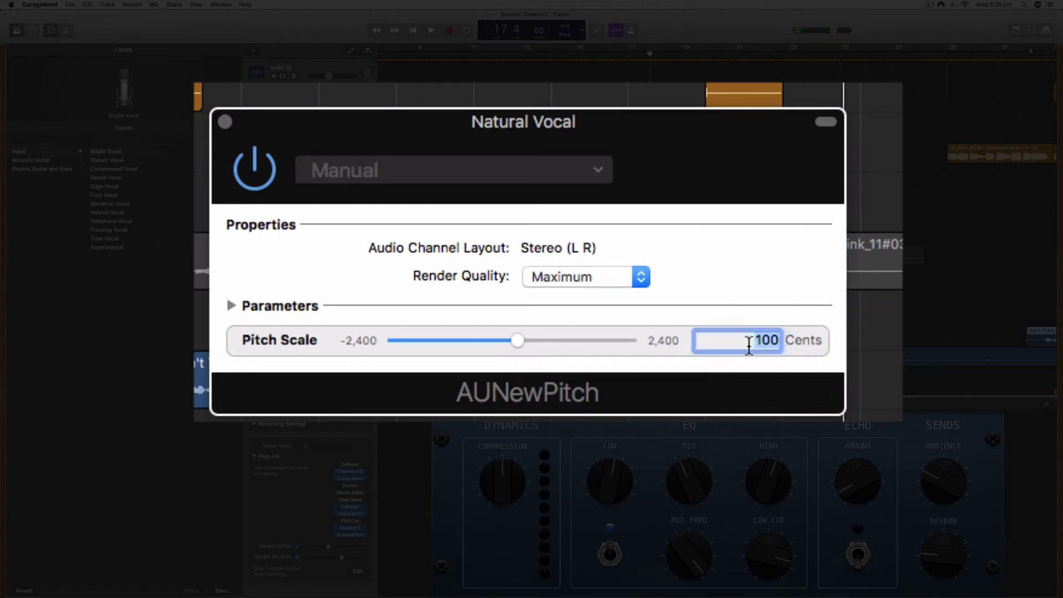
{"action": "key", "text": "BackSpace"}
{"action": "type", "text": "1200"}
{"action": "left_click", "coordinate": [776, 261]}
{"action": "left_click", "coordinate": [618, 56]}
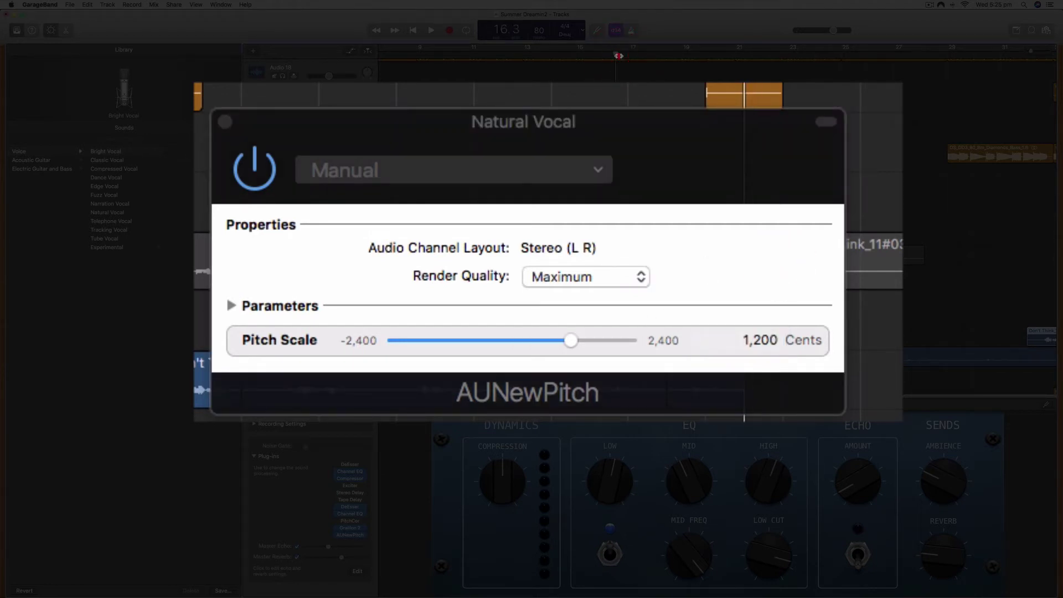
{"action": "left_click", "coordinate": [614, 56]}
- Audition the octave-up vocal, then raise Pitch Scale to 2,400 cents and play it
{"action": "key", "text": "space"}
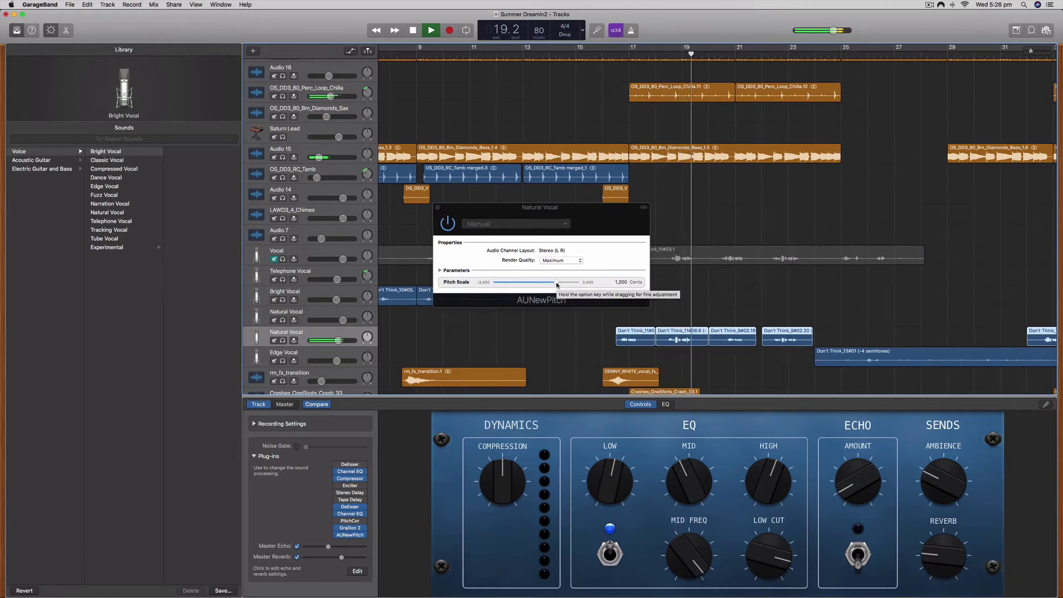
{"action": "key", "text": "space"}
{"action": "left_click_drag", "start_coordinate": [557, 285], "coordinate": [595, 284]}
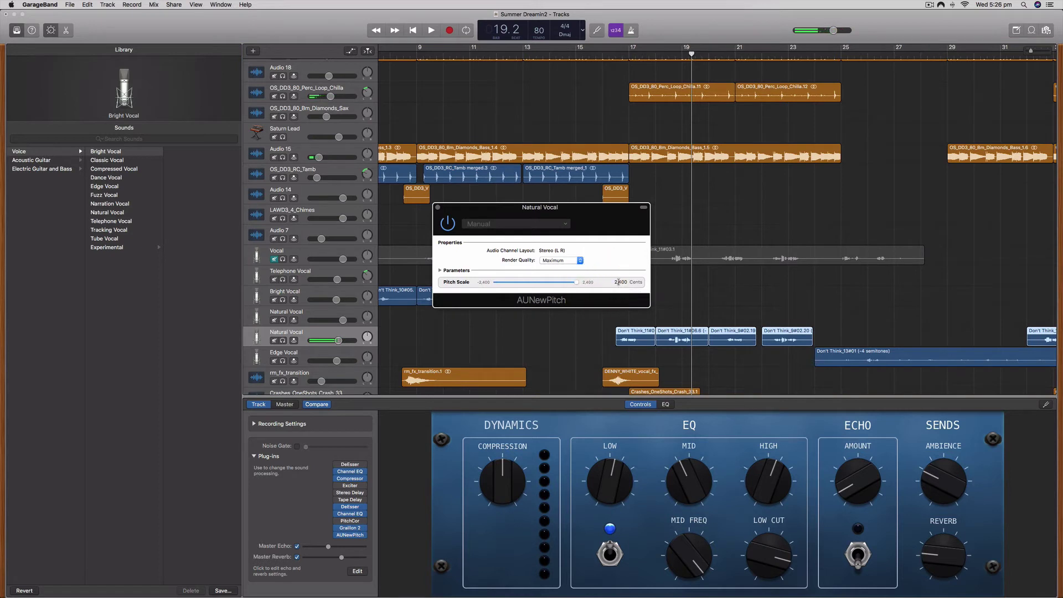
{"action": "left_click", "coordinate": [624, 55]}
{"action": "key", "text": "space"}
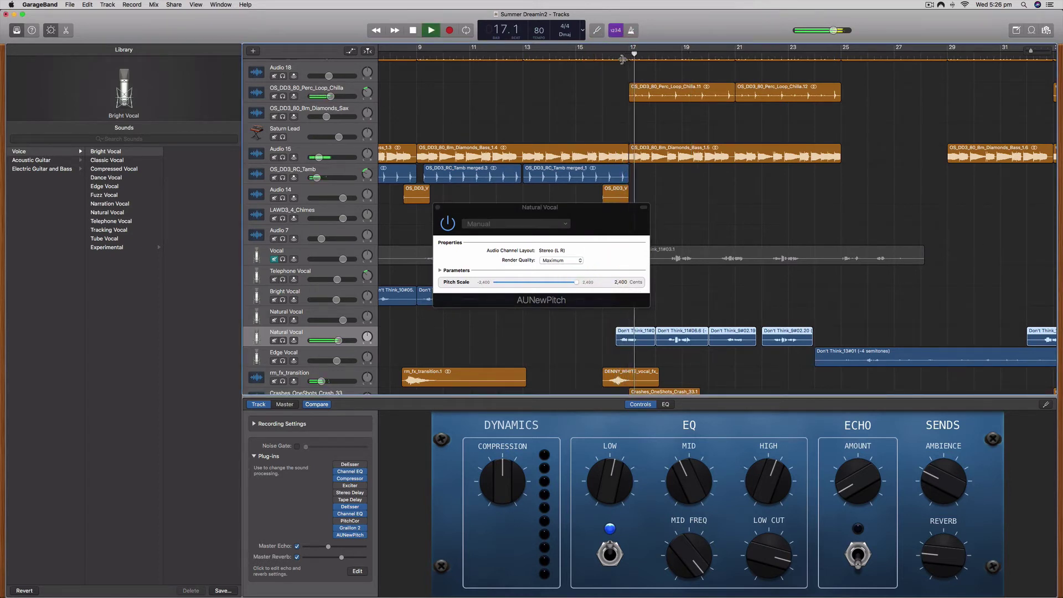
{"action": "key", "text": "space"}
- Drop Pitch Scale to -2,400 cents and audition from bar 16.3
{"action": "left_click_drag", "start_coordinate": [580, 286], "coordinate": [473, 284]}
{"action": "left_click", "coordinate": [629, 55]}
{"action": "left_click_drag", "start_coordinate": [629, 55], "coordinate": [619, 55]}
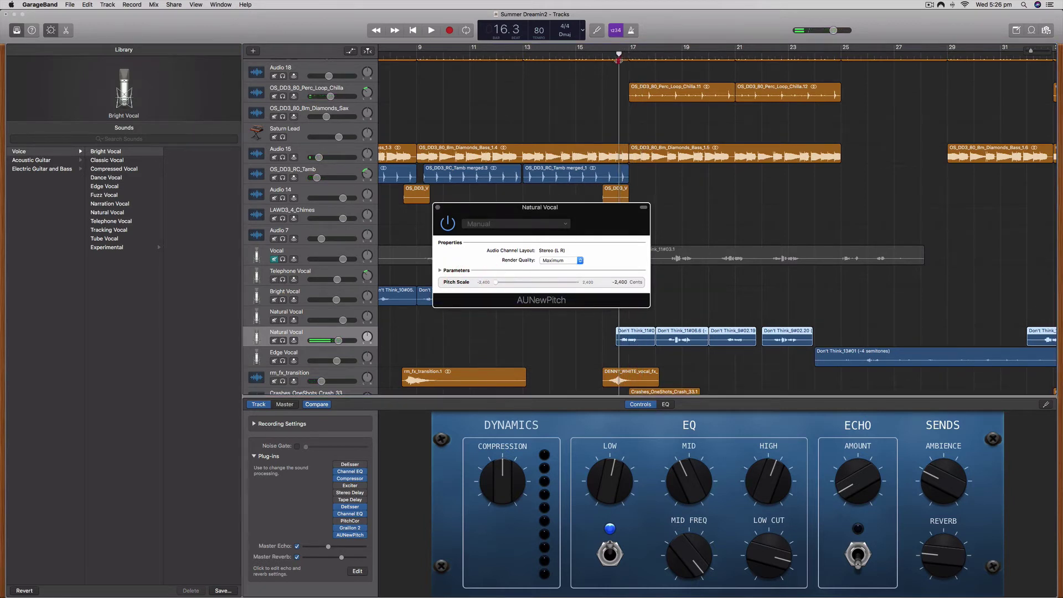
{"action": "key", "text": "space"}
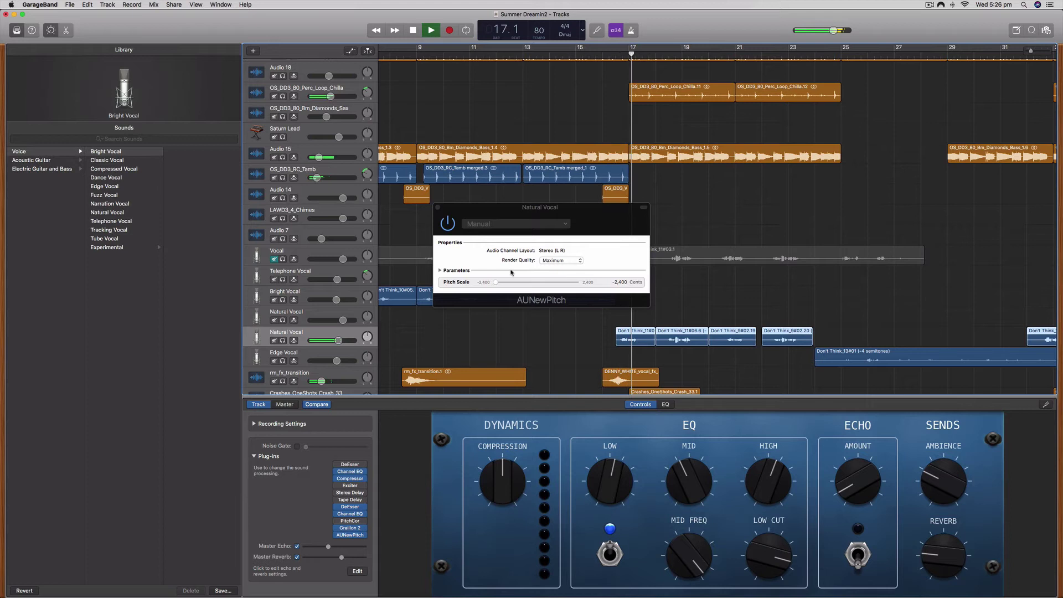
{"action": "key", "text": "space"}
- Enter -1,200 cents as the Pitch Scale and play the octave-down vocal
{"action": "left_click_drag", "start_coordinate": [496, 283], "coordinate": [491, 282]}
{"action": "left_click", "coordinate": [622, 282]}
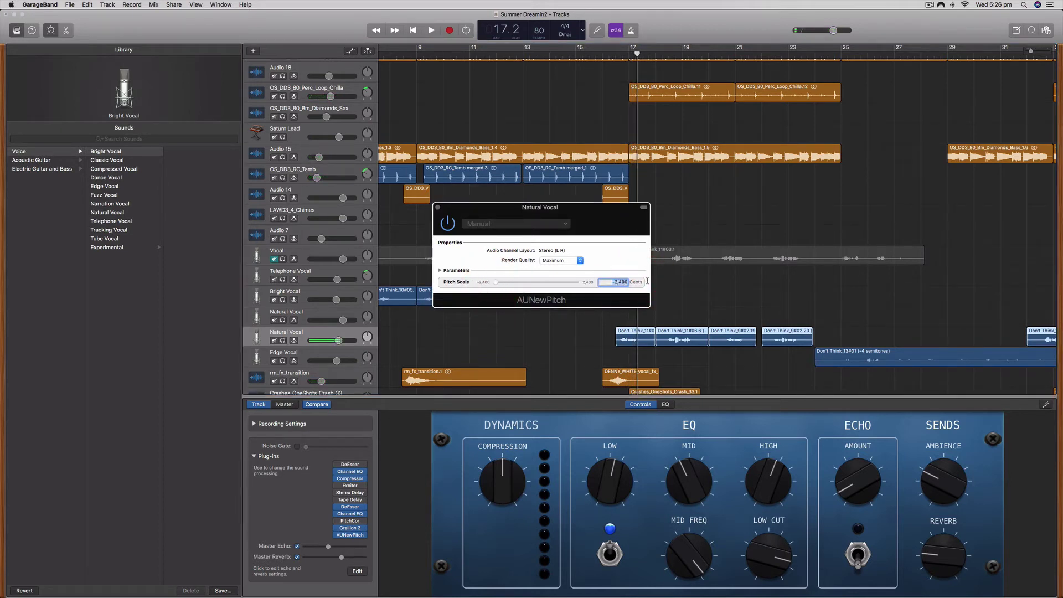
{"action": "type", "text": "-1,200"}
{"action": "key", "text": "Return"}
{"action": "left_click", "coordinate": [618, 55]}
{"action": "key", "text": "space"}
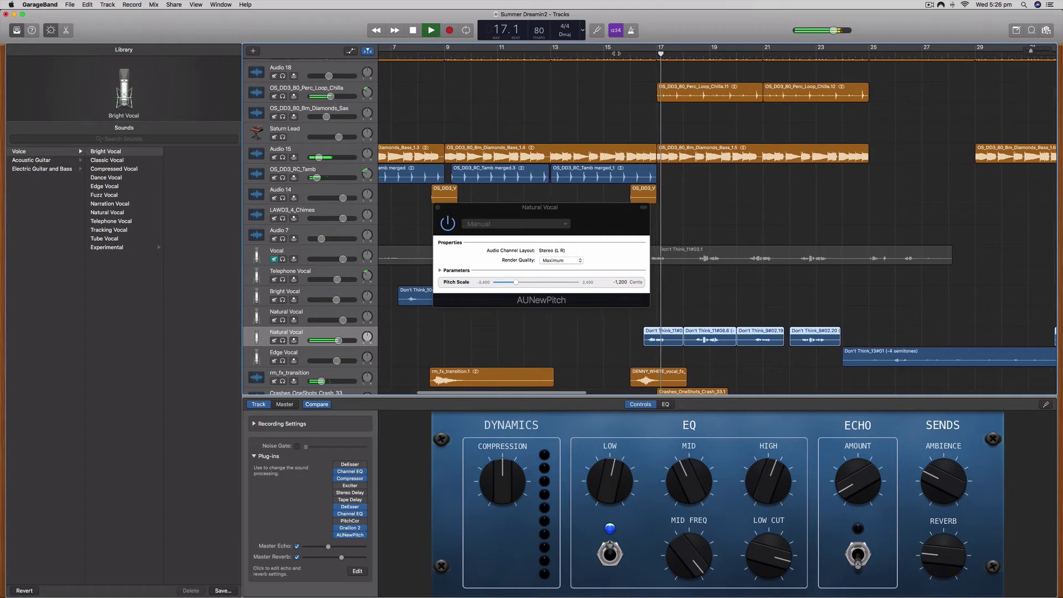
{"action": "key", "text": "space"}
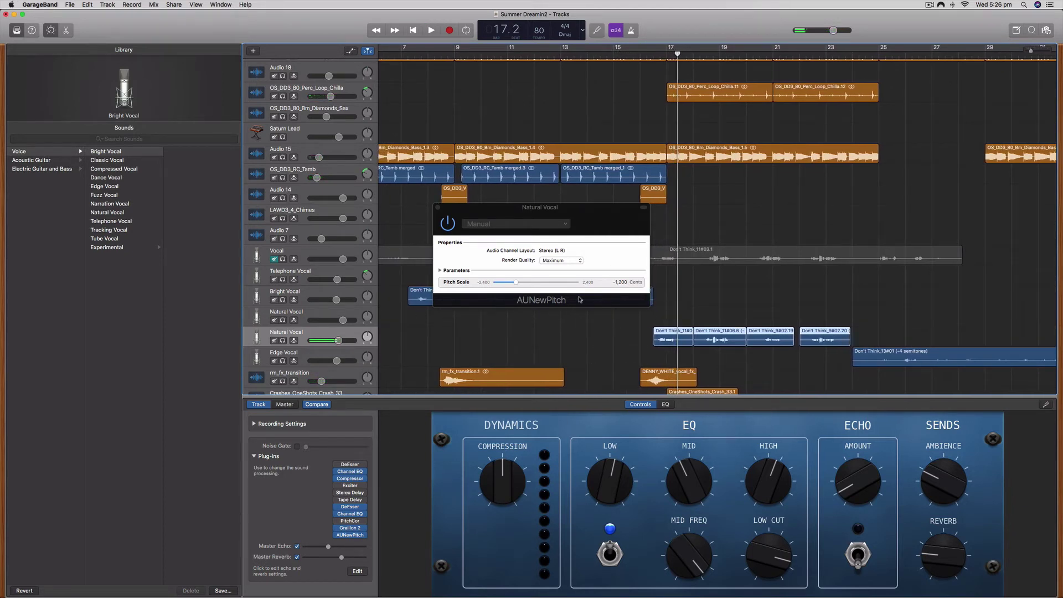
- Reset Pitch Scale to 0 cents and close the AUNewPitch window
{"action": "left_click", "coordinate": [613, 283]}
{"action": "type", "text": "0"}
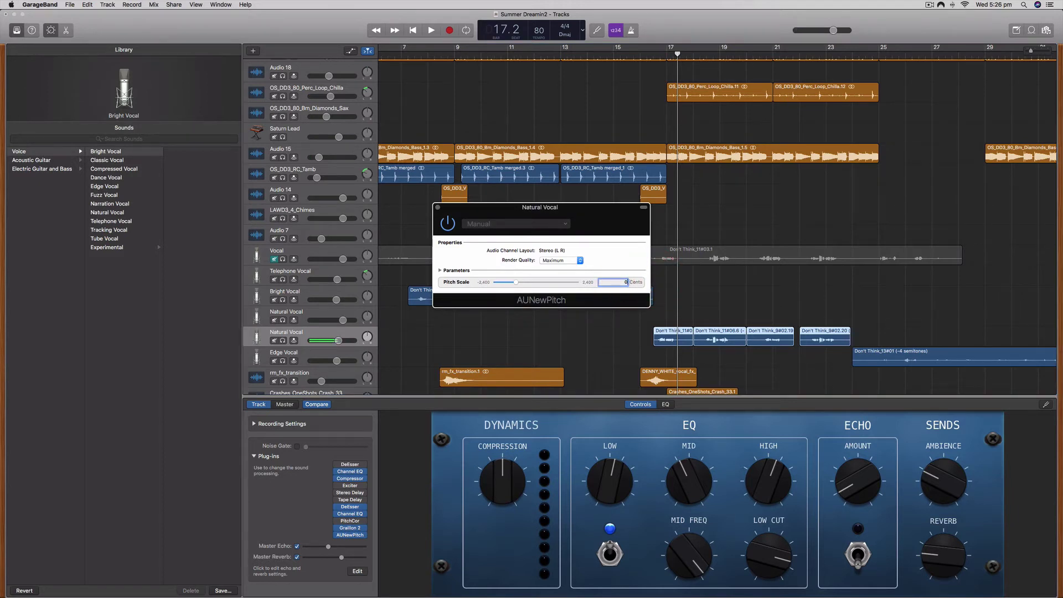
{"action": "left_click", "coordinate": [611, 264]}
{"action": "left_click", "coordinate": [439, 208]}
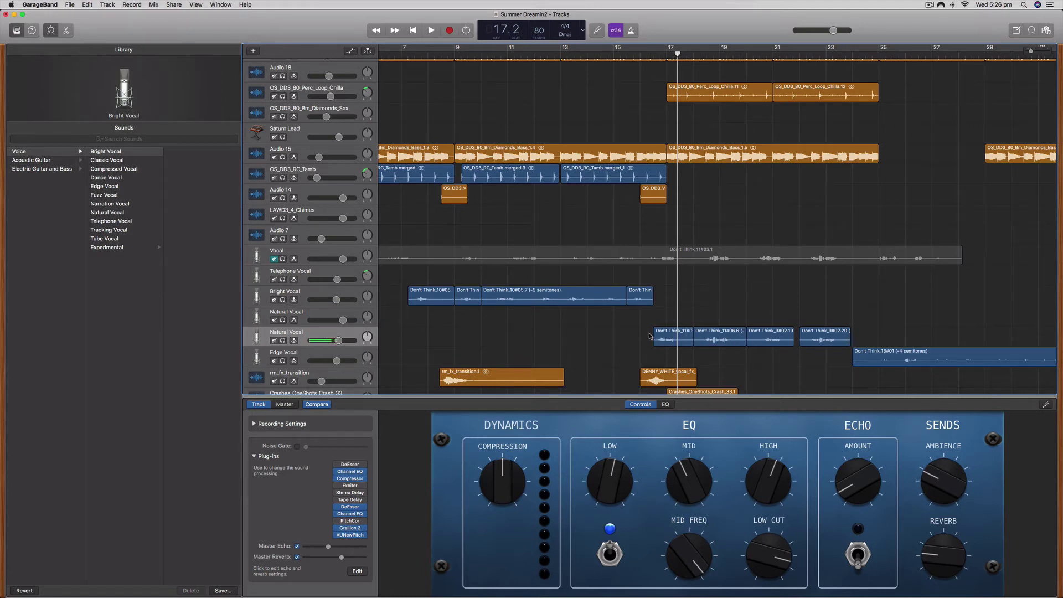
- Bring up the Natural Vocal track header's shortcut menu
{"action": "right_click", "coordinate": [332, 334]}
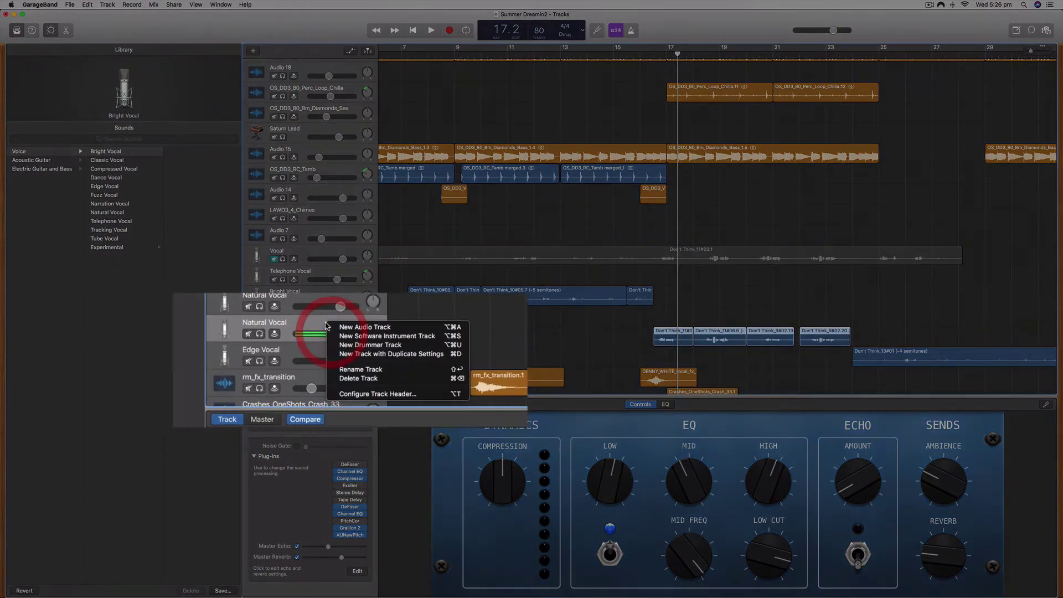
- Add a duplicate-settings track, move the short vocal region onto it, and set AUNewPitch to 30 cents
{"action": "left_click", "coordinate": [436, 355]}
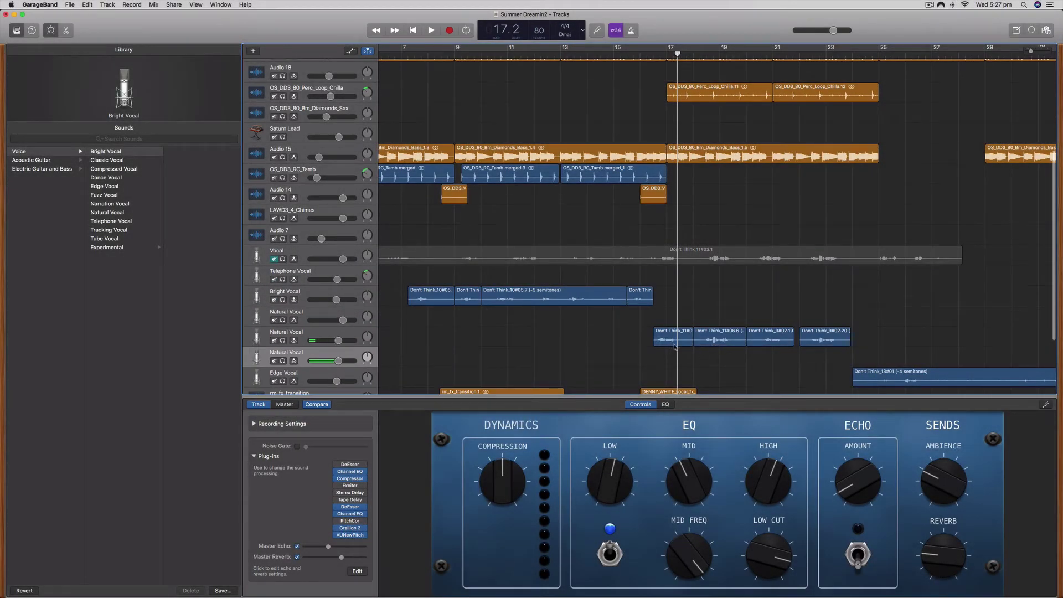
{"action": "left_click_drag", "start_coordinate": [672, 340], "coordinate": [671, 359]}
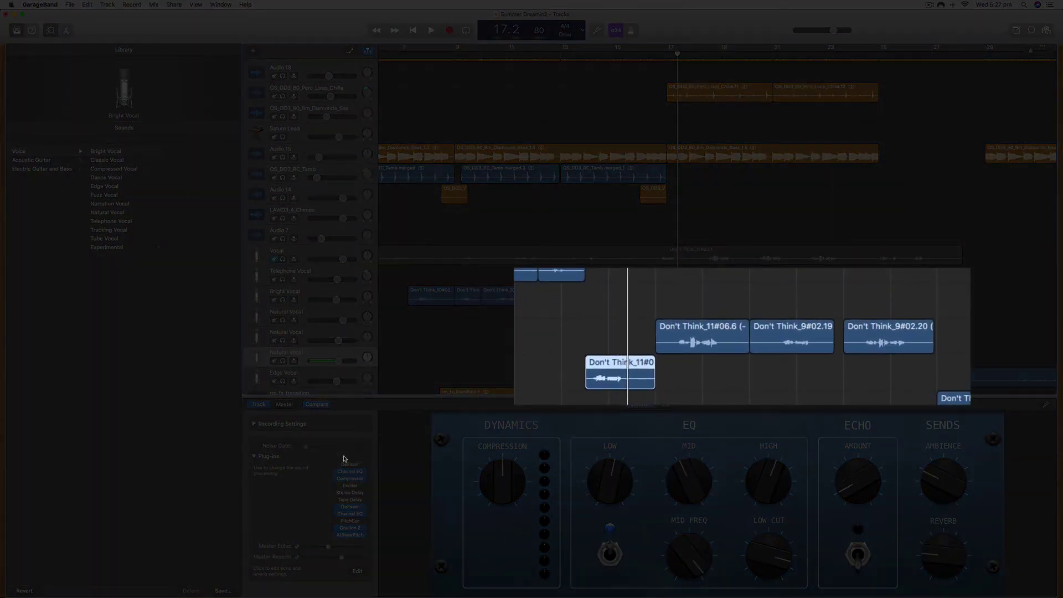
{"action": "left_click", "coordinate": [350, 534]}
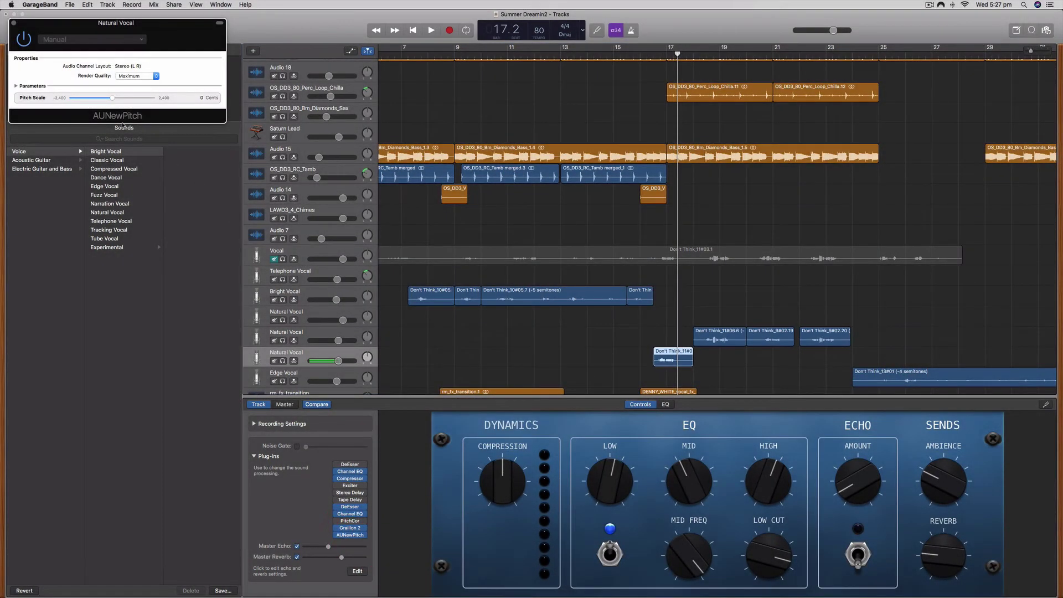
{"action": "left_click_drag", "start_coordinate": [113, 100], "coordinate": [114, 100]}
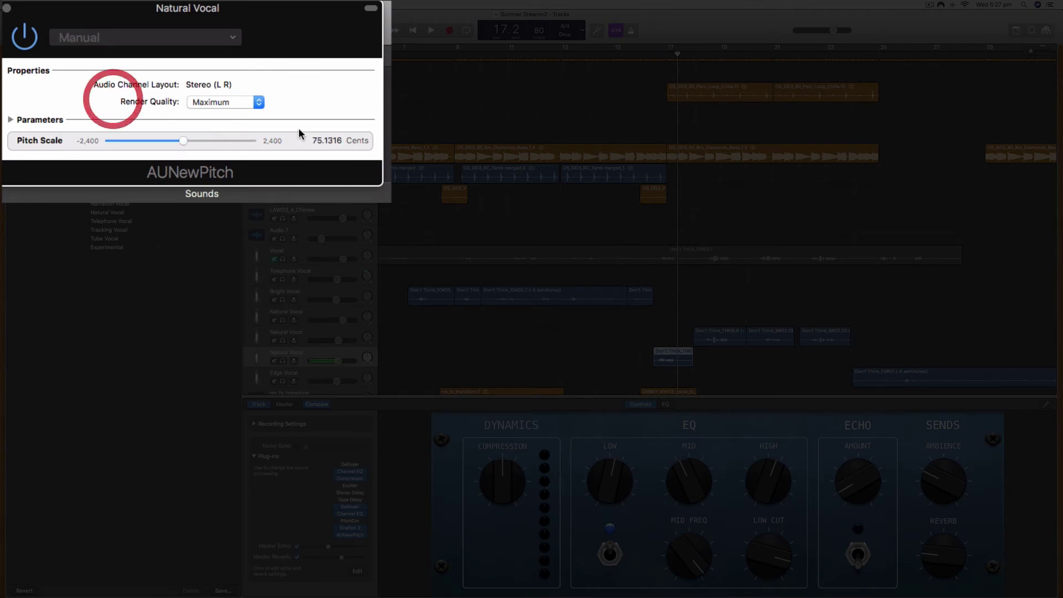
{"action": "double_click", "coordinate": [326, 140]}
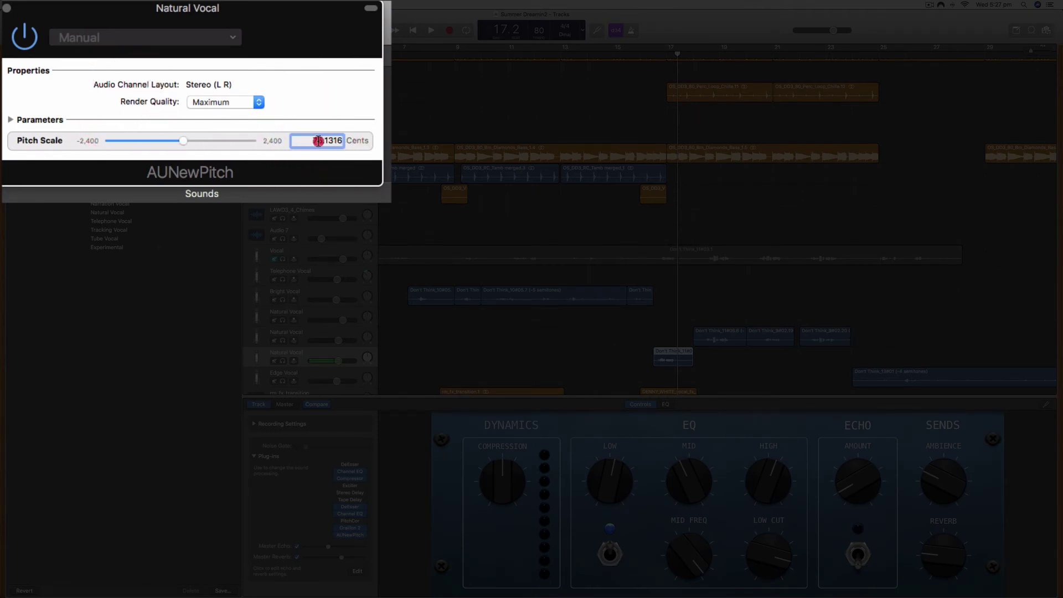
{"action": "type", "text": "30"}
{"action": "left_click", "coordinate": [360, 105]}
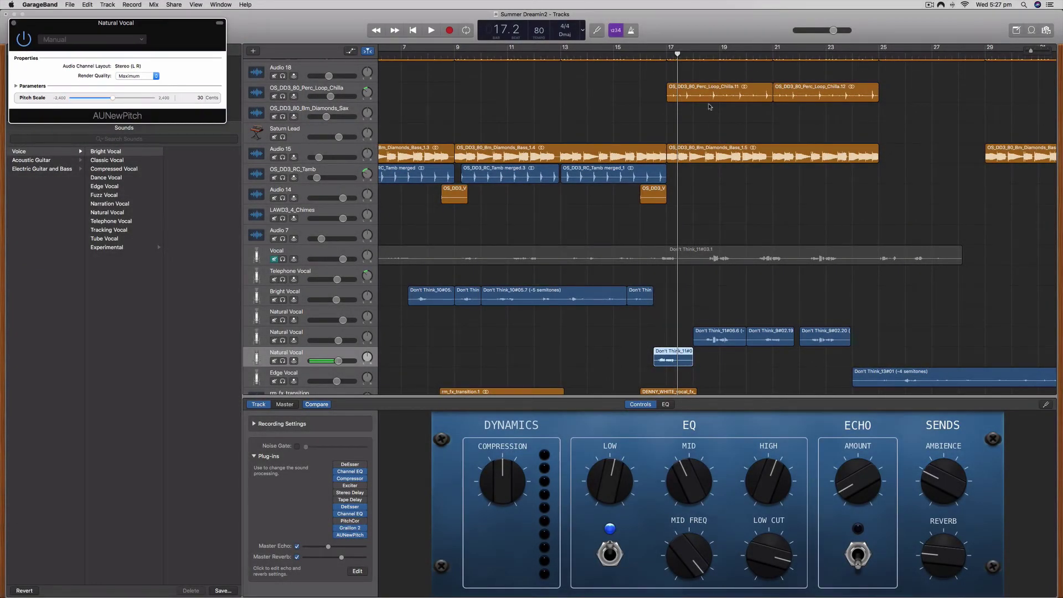
- Audition the 30-cent shifted vocal, then undo to return the region to the upper track
{"action": "left_click", "coordinate": [659, 54]}
{"action": "key", "text": "space"}
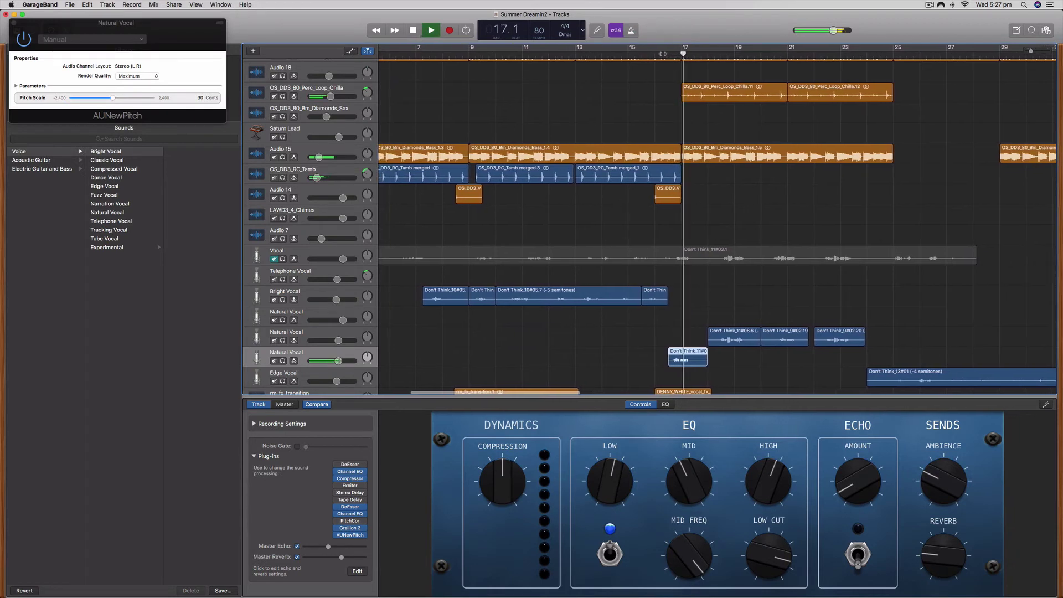
{"action": "key", "text": "space"}
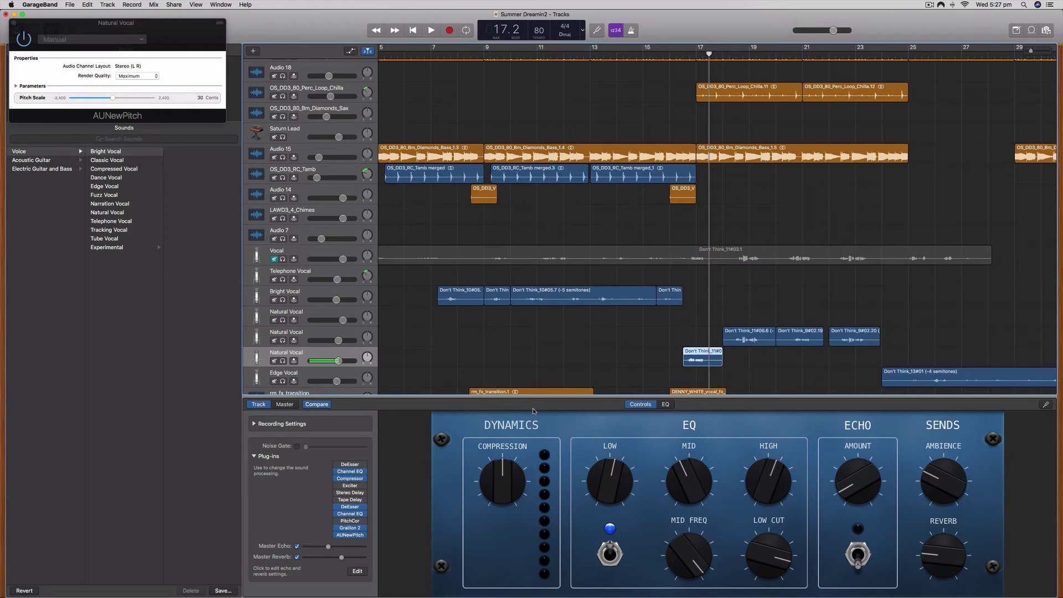
{"action": "key", "text": "super+z"}
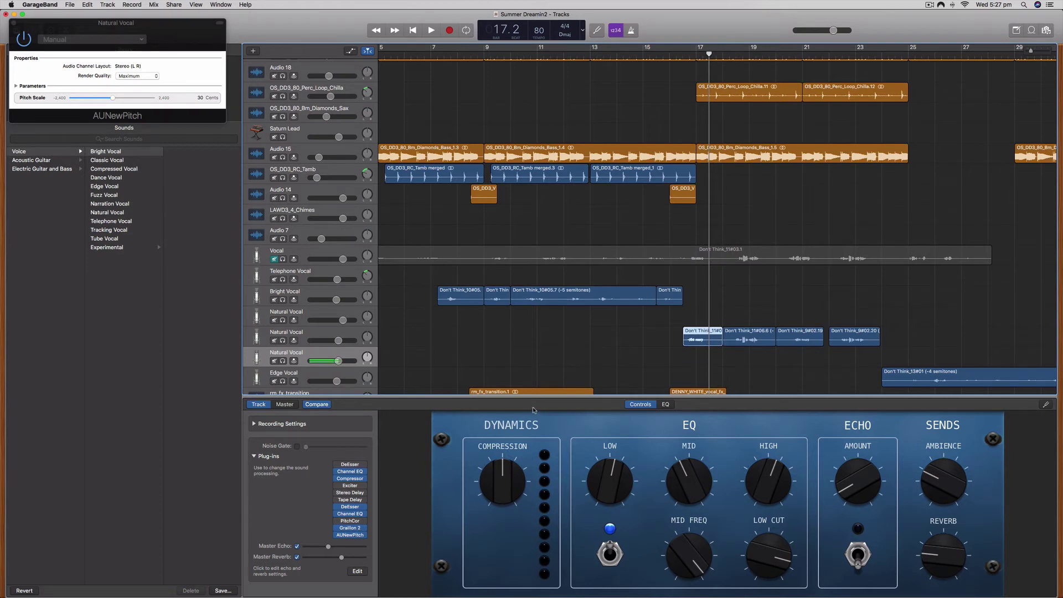
- Close AUNewPitch, set the playhead to bar 16.3, and open Graillon 2 on the upper Natural Vocal track
{"action": "left_click", "coordinate": [15, 25]}
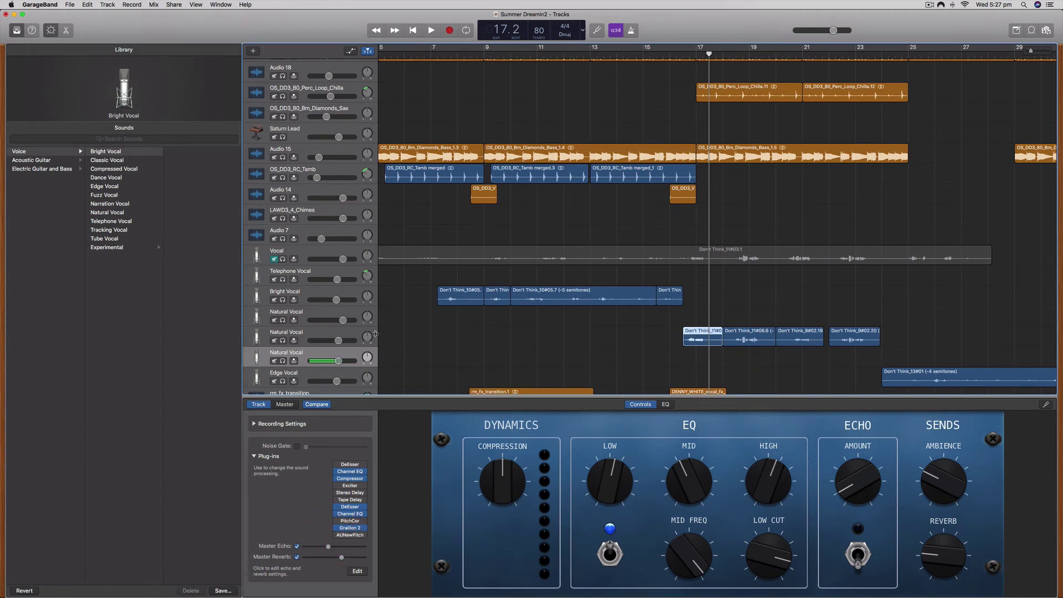
{"action": "left_click", "coordinate": [349, 337]}
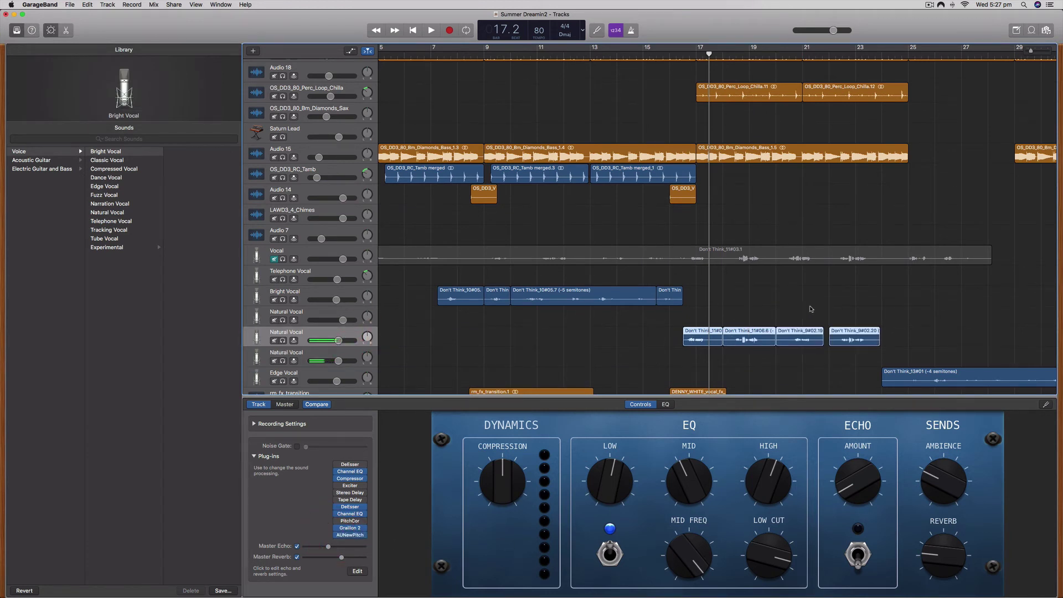
{"action": "scroll", "coordinate": [812, 309], "scroll_direction": "right", "scroll_amount": 3}
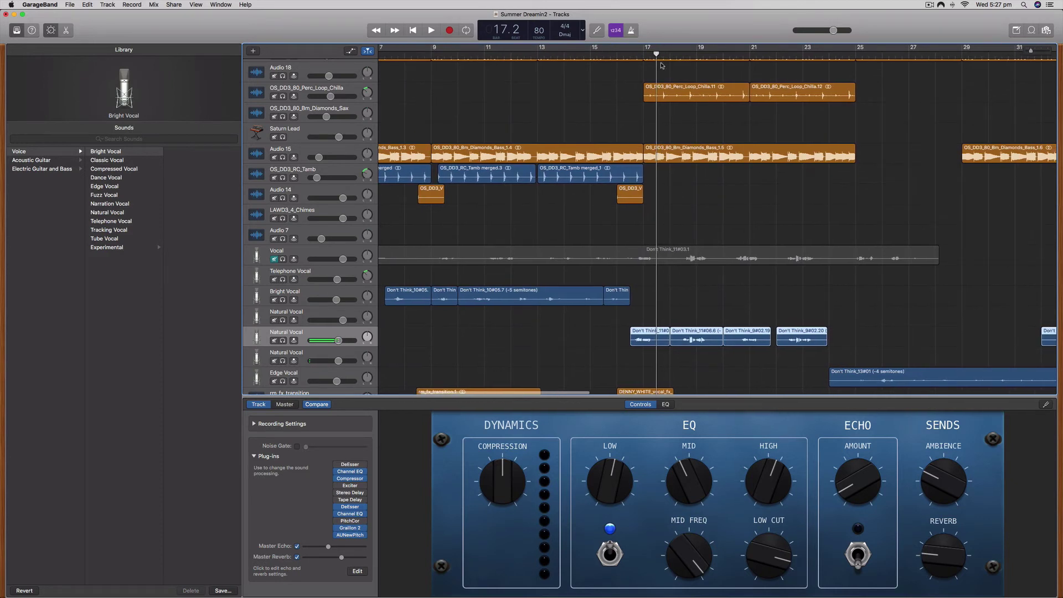
{"action": "left_click_drag", "start_coordinate": [657, 54], "coordinate": [630, 53]}
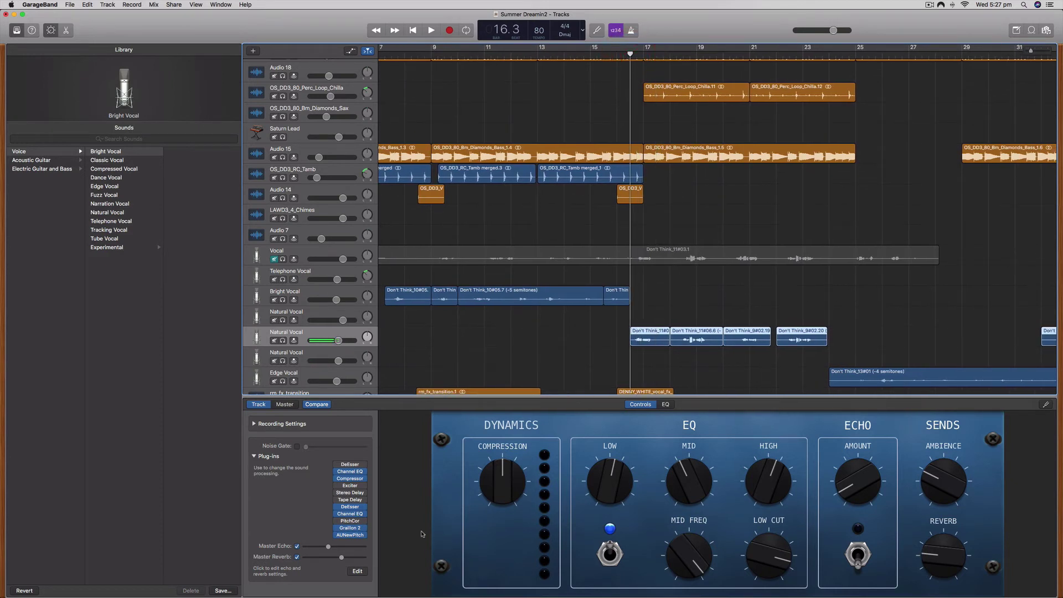
{"action": "left_click", "coordinate": [350, 527]}
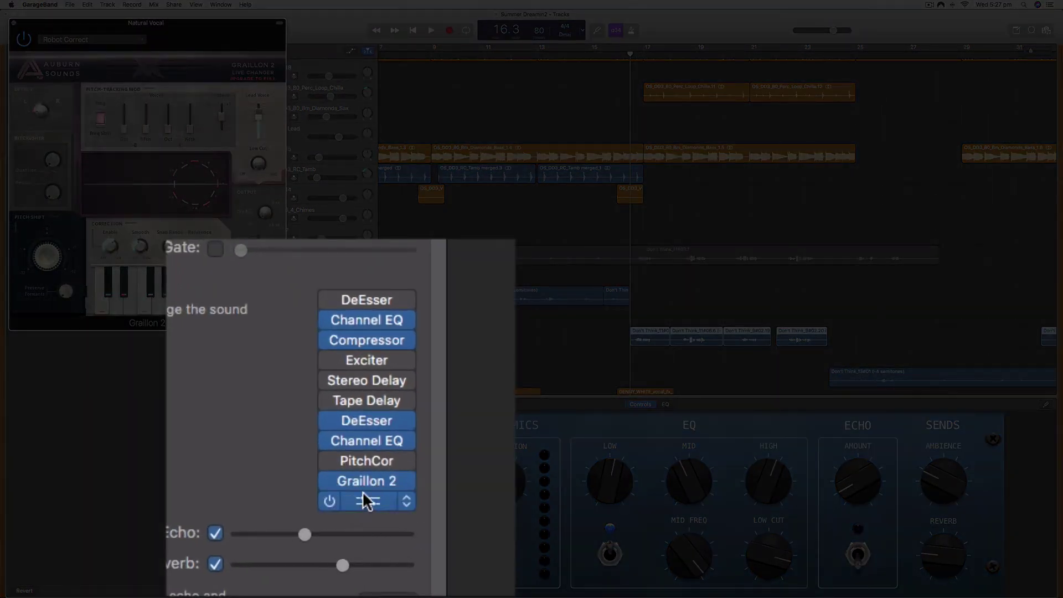
- Move the Graillon 2 window left to uncover the regions and nudge the playhead earlier
{"action": "left_click_drag", "start_coordinate": [362, 491], "coordinate": [351, 487]}
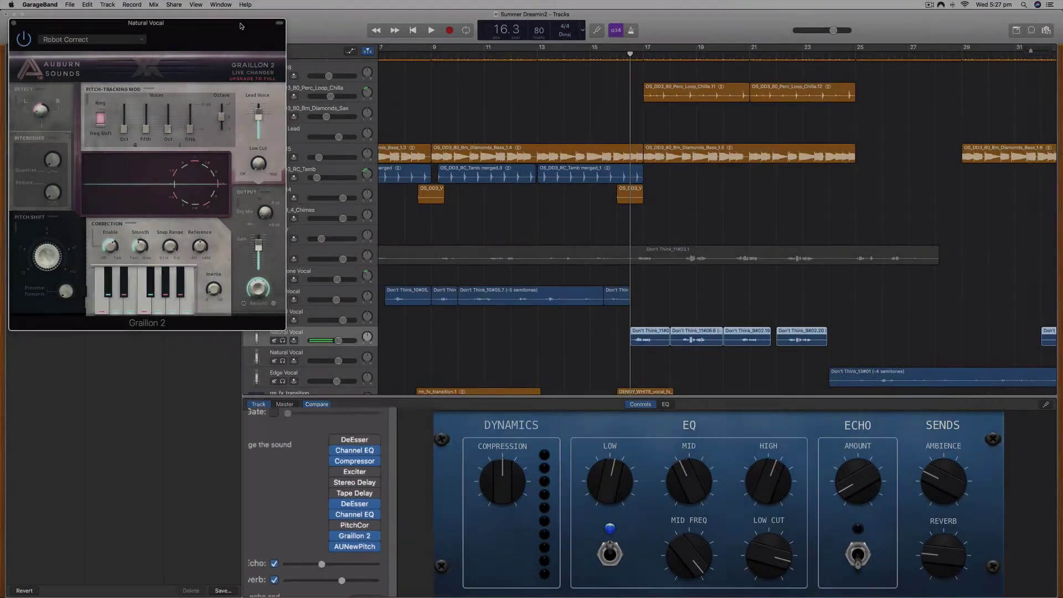
{"action": "left_click_drag", "start_coordinate": [241, 25], "coordinate": [541, 79]}
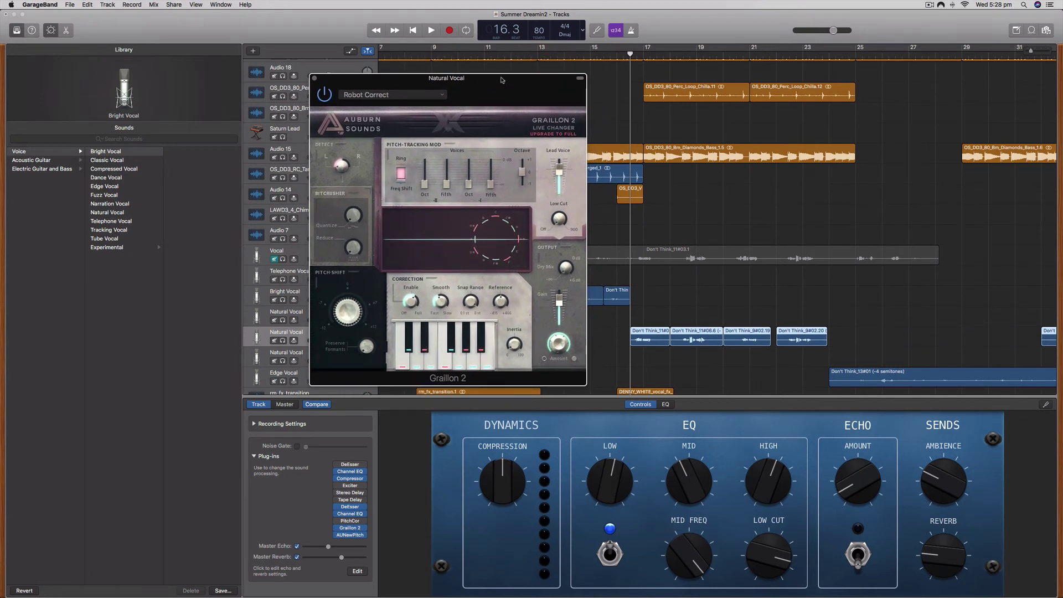
{"action": "left_click_drag", "start_coordinate": [505, 83], "coordinate": [431, 84]}
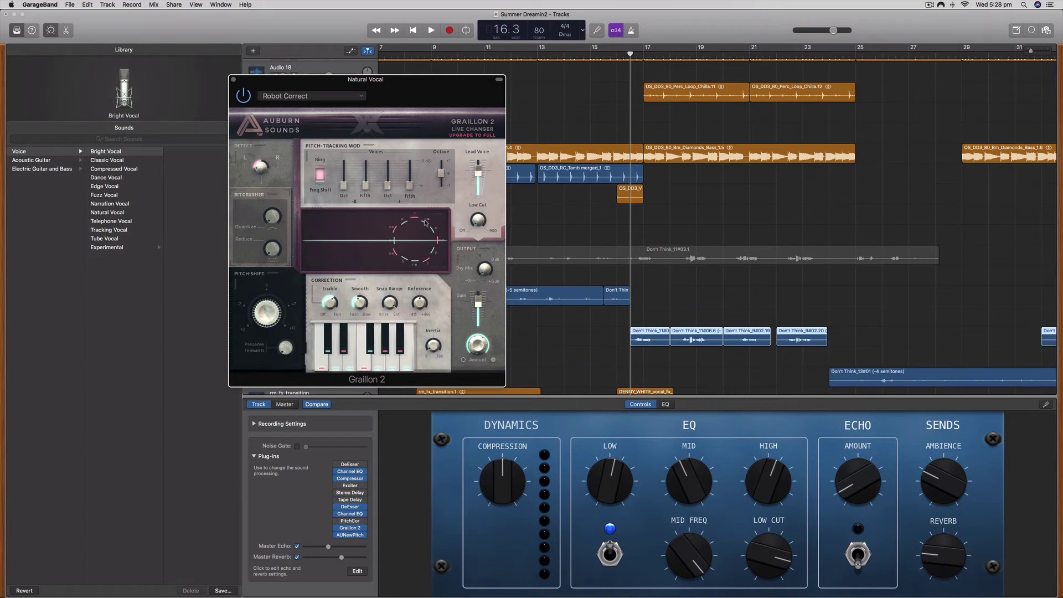
{"action": "left_click", "coordinate": [627, 50]}
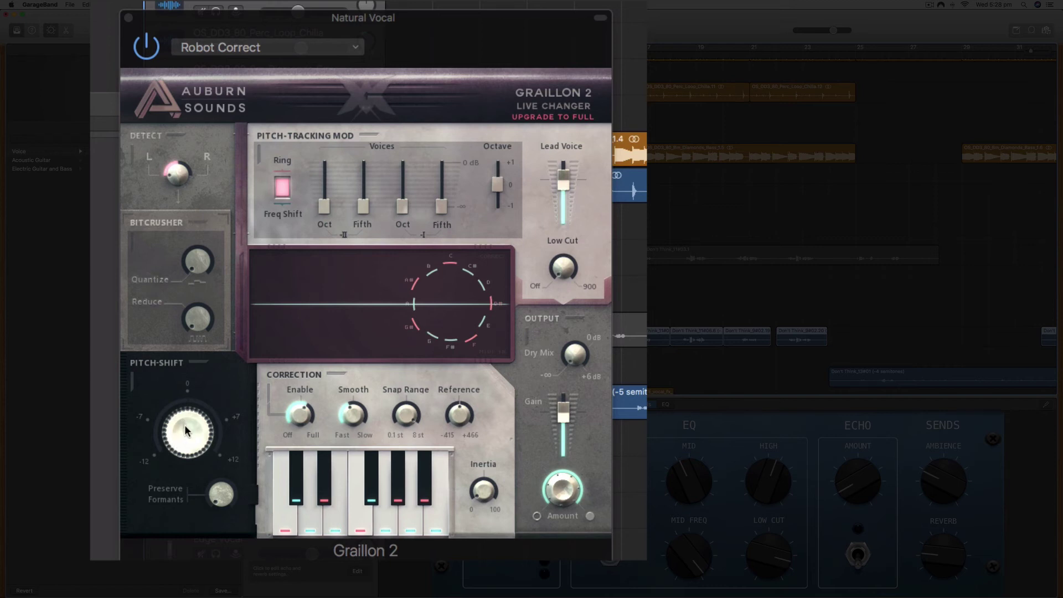
- Turn Graillon 2's Pitch-Shift down to -9.30 st and play it back from bar 16.4
{"action": "left_click_drag", "start_coordinate": [189, 431], "coordinate": [227, 247]}
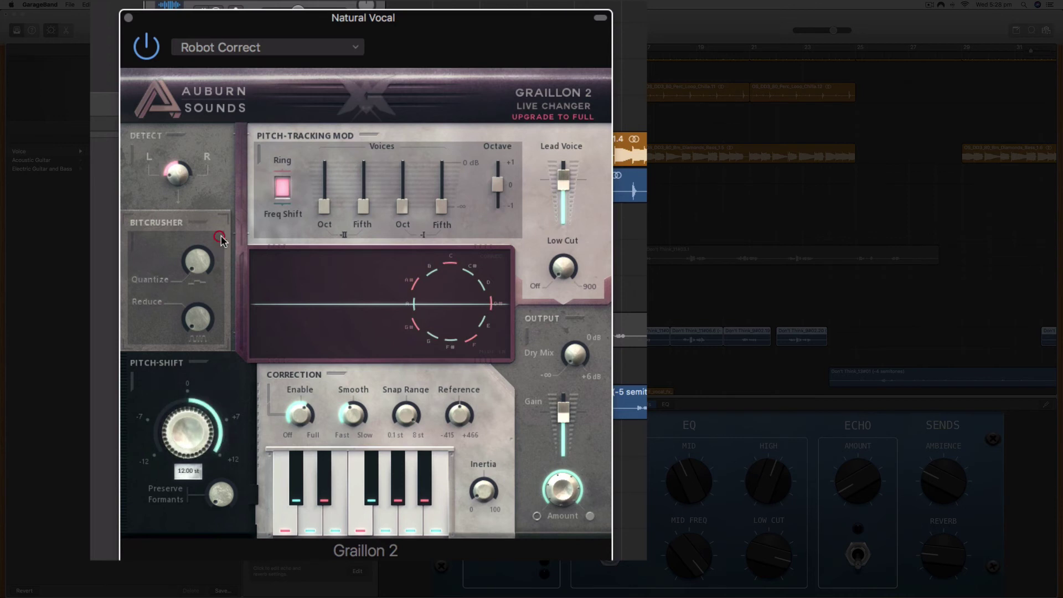
{"action": "left_click_drag", "start_coordinate": [225, 289], "coordinate": [228, 290]}
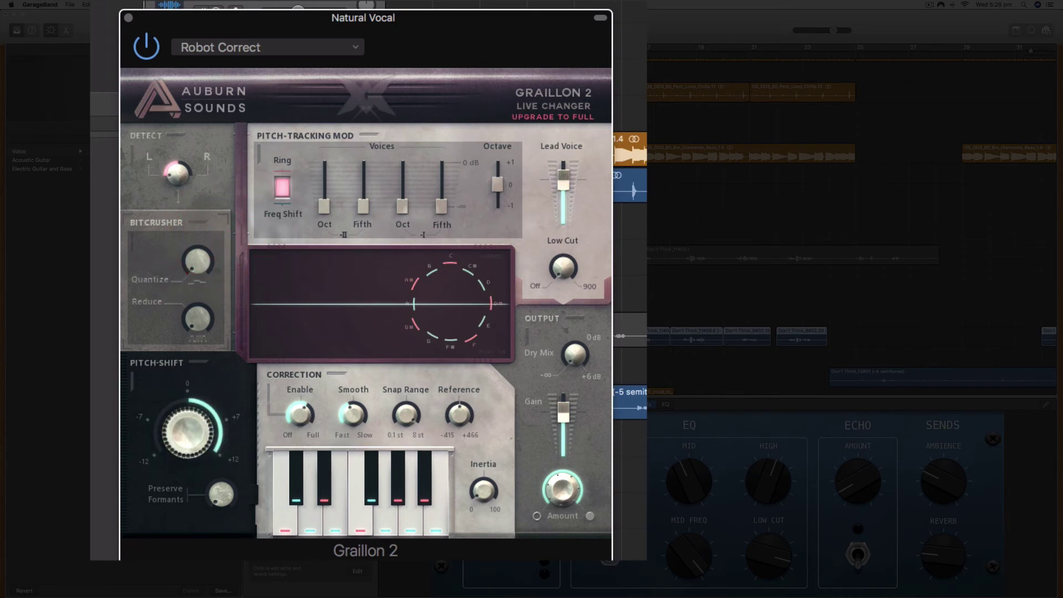
{"action": "key", "text": "space"}
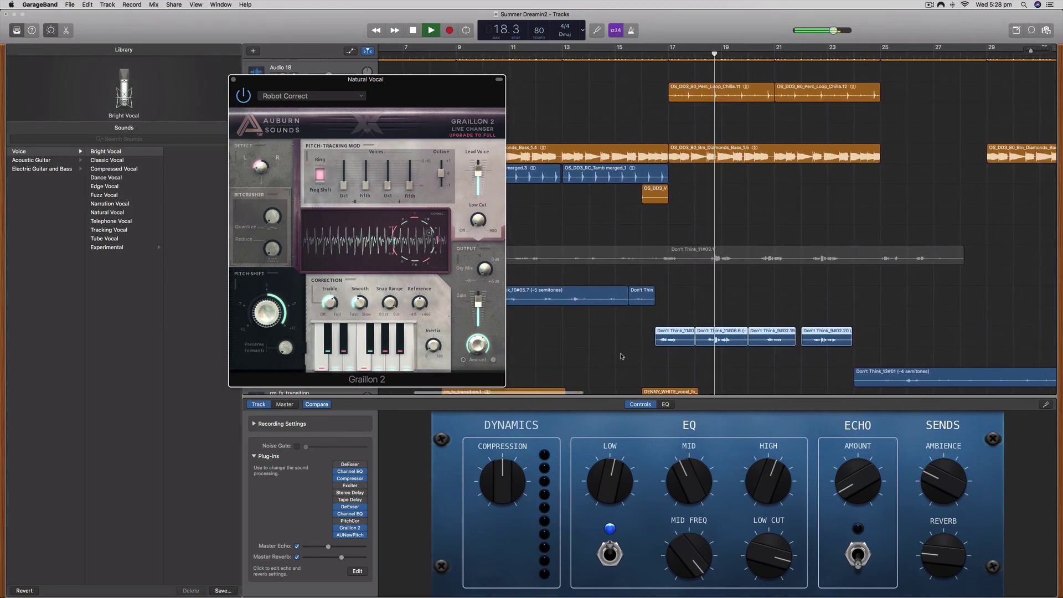
{"action": "key", "text": "space"}
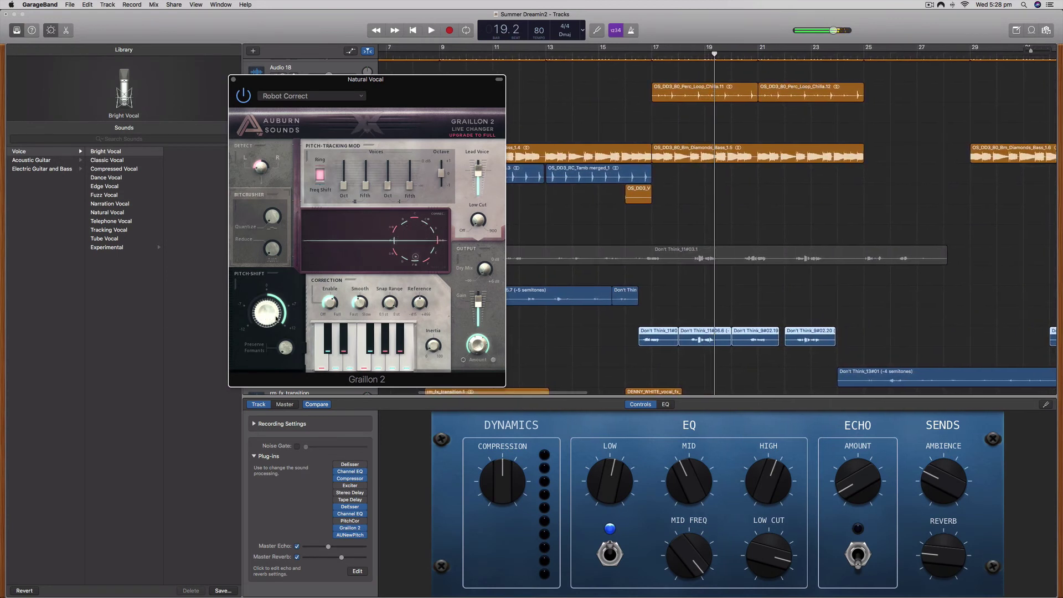
{"action": "left_click", "coordinate": [642, 54]}
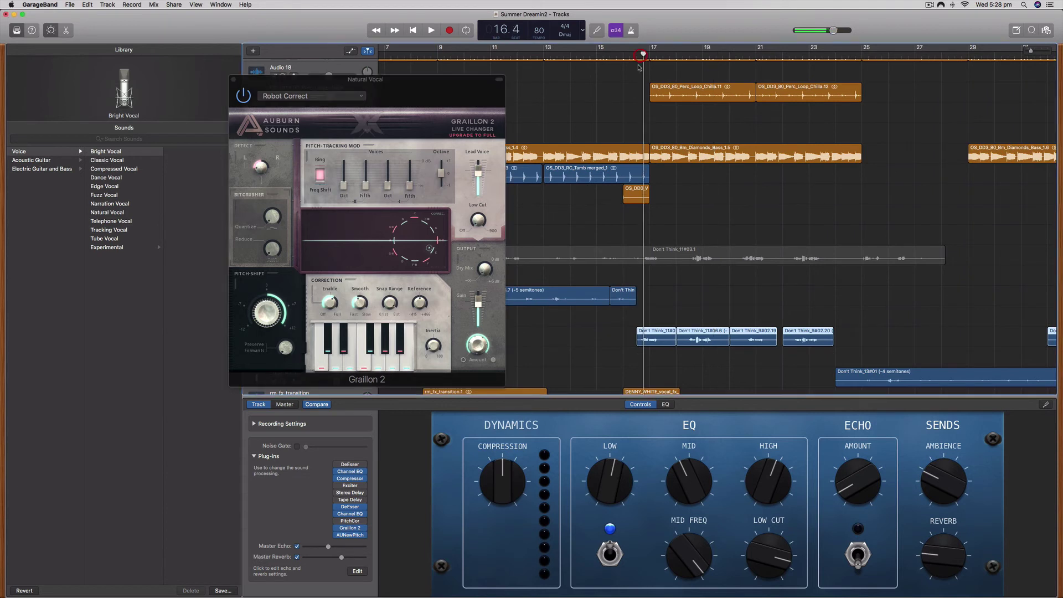
{"action": "key", "text": "space"}
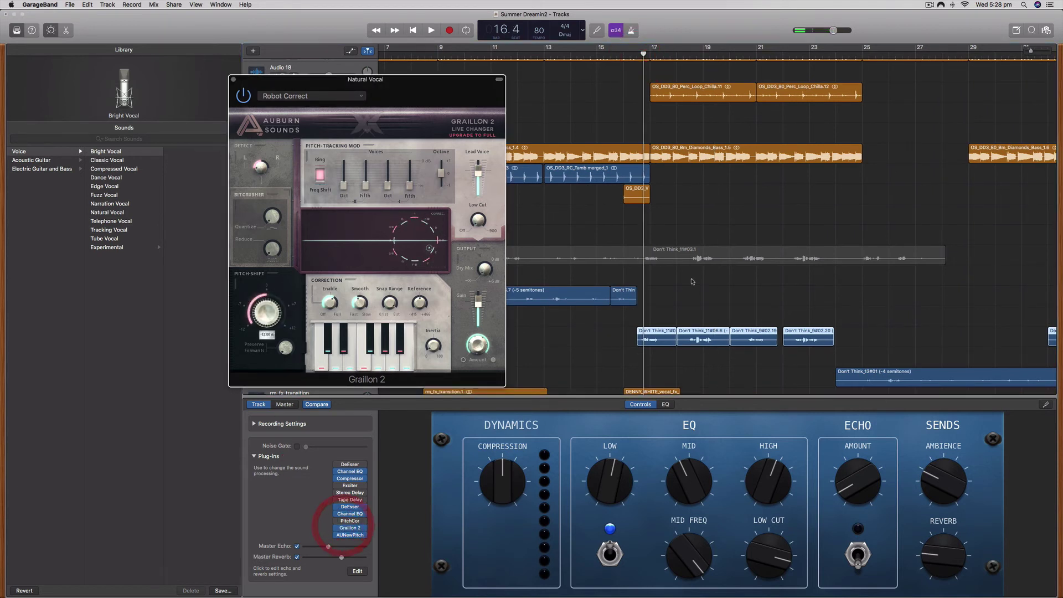
{"action": "key", "text": "space"}
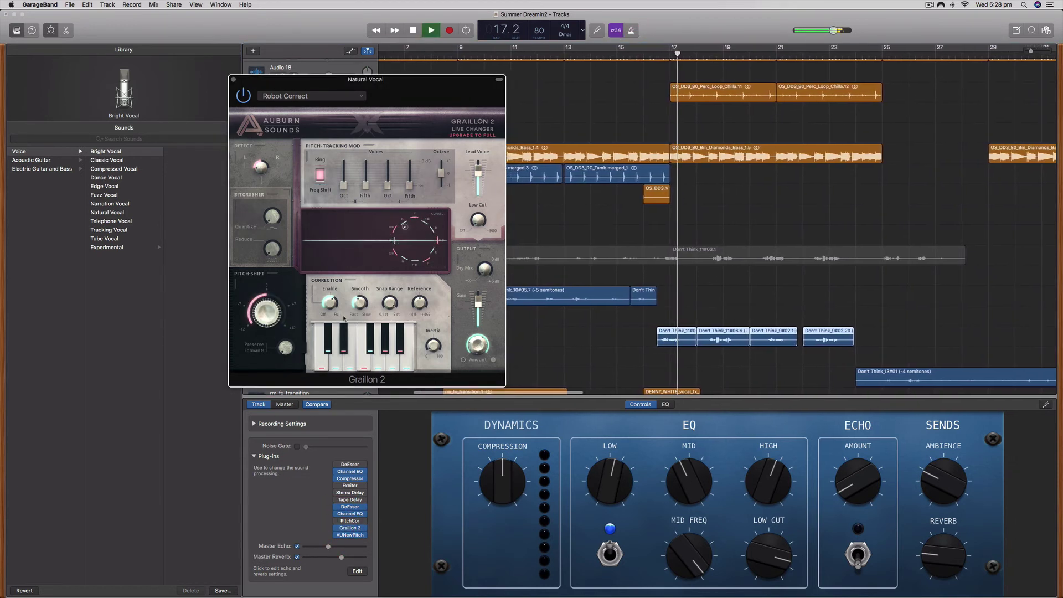
{"action": "mouse_move", "coordinate": [265, 309]}
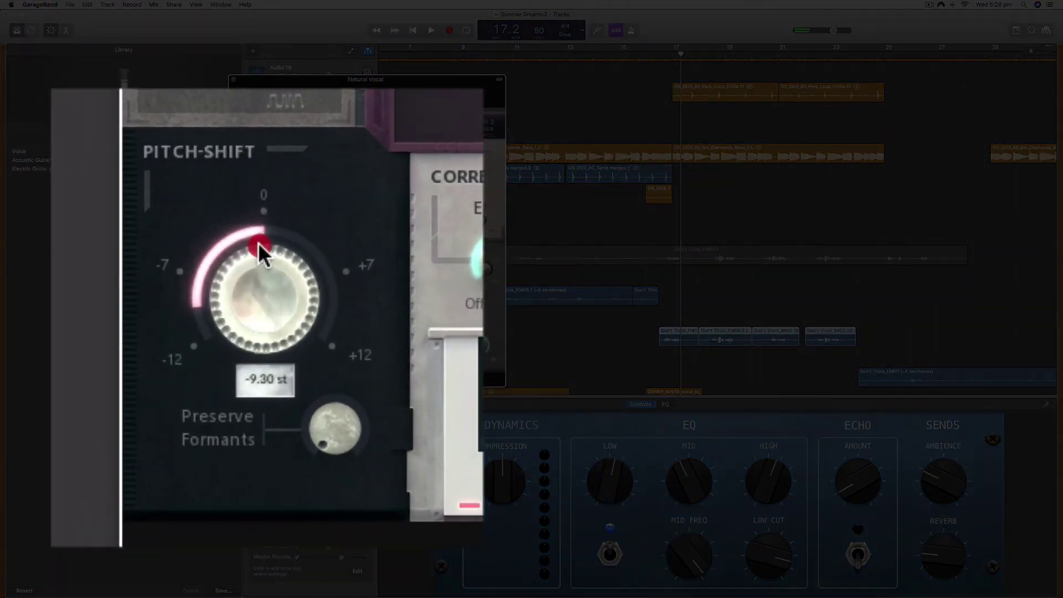
- Raise Pitch-Shift to -9.06 st, then -8.46 st, replaying from bar 16.4 after each
{"action": "left_click_drag", "start_coordinate": [258, 242], "coordinate": [261, 235]}
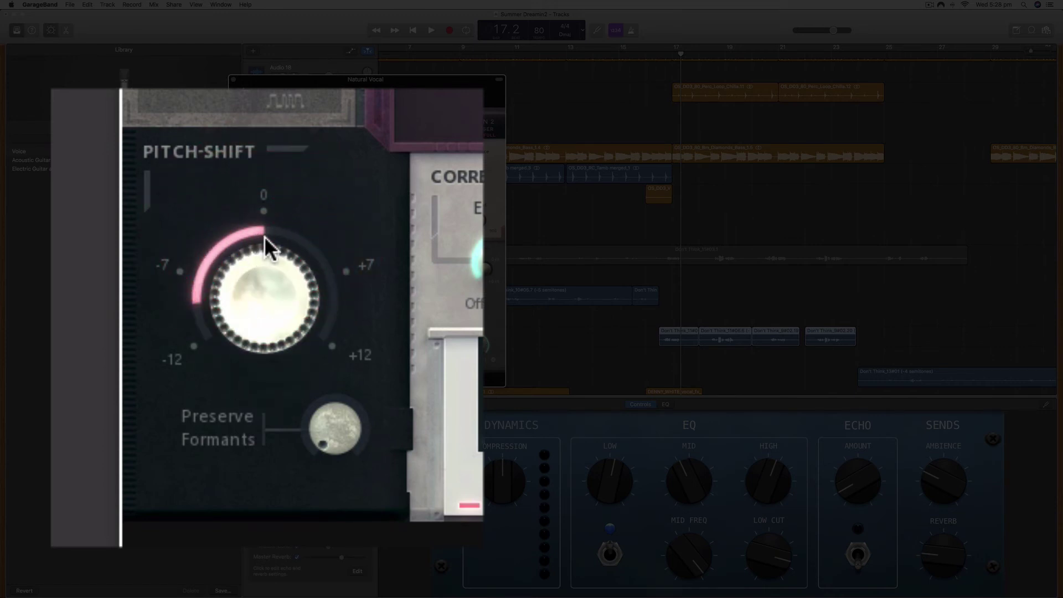
{"action": "left_click_drag", "start_coordinate": [681, 53], "coordinate": [661, 56]}
{"action": "key", "text": "space"}
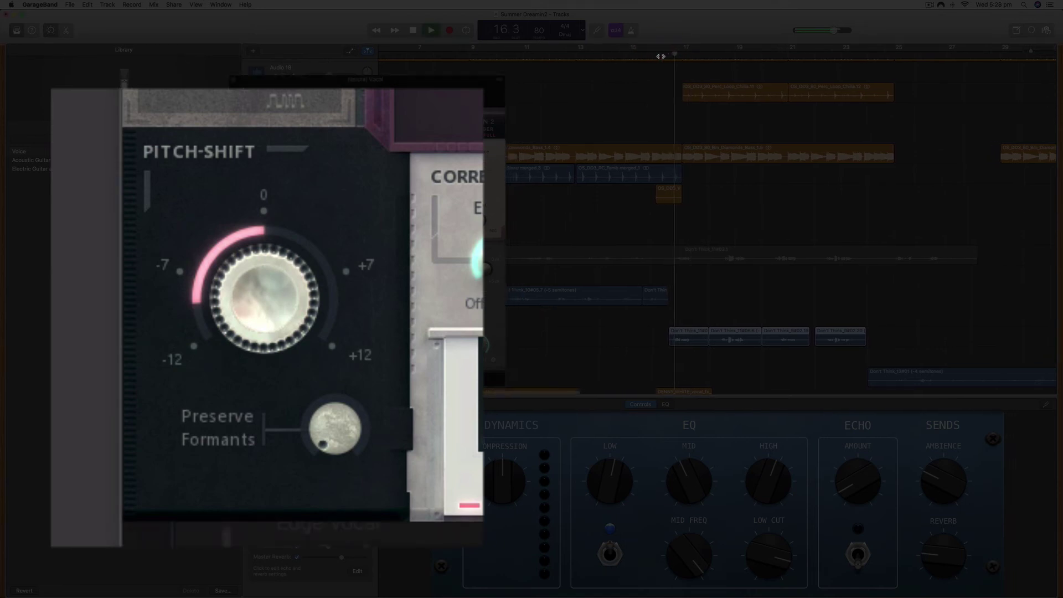
{"action": "key", "text": "space"}
{"action": "left_click_drag", "start_coordinate": [260, 301], "coordinate": [301, 223]}
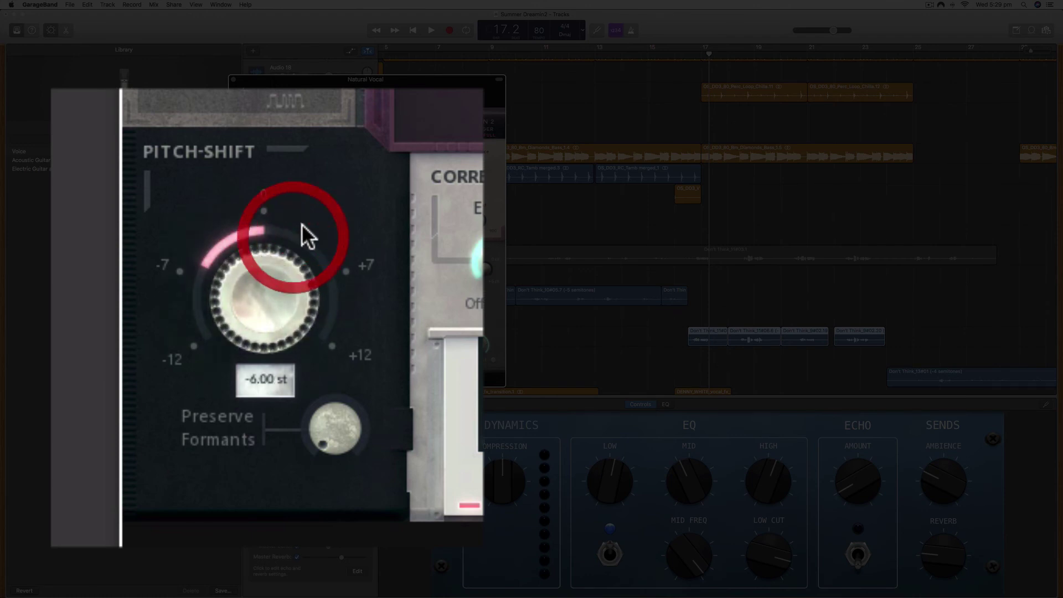
{"action": "left_click", "coordinate": [689, 54]}
{"action": "key", "text": "space"}
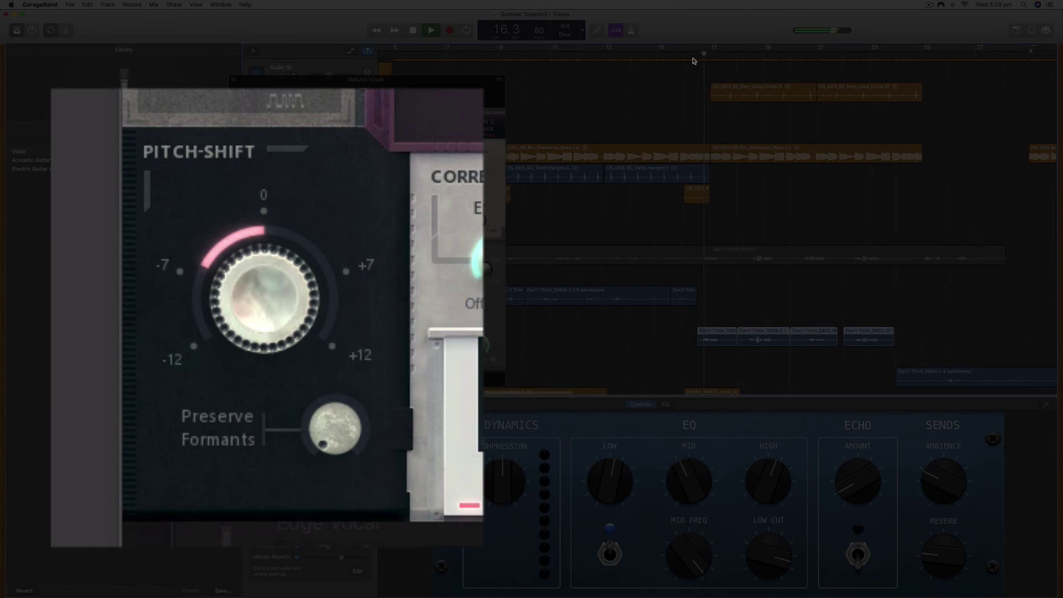
{"action": "key", "text": "space"}
- Raise Pitch-Shift to about -5.3 st and replay from bar 16.2
{"action": "left_click_drag", "start_coordinate": [268, 277], "coordinate": [280, 257]}
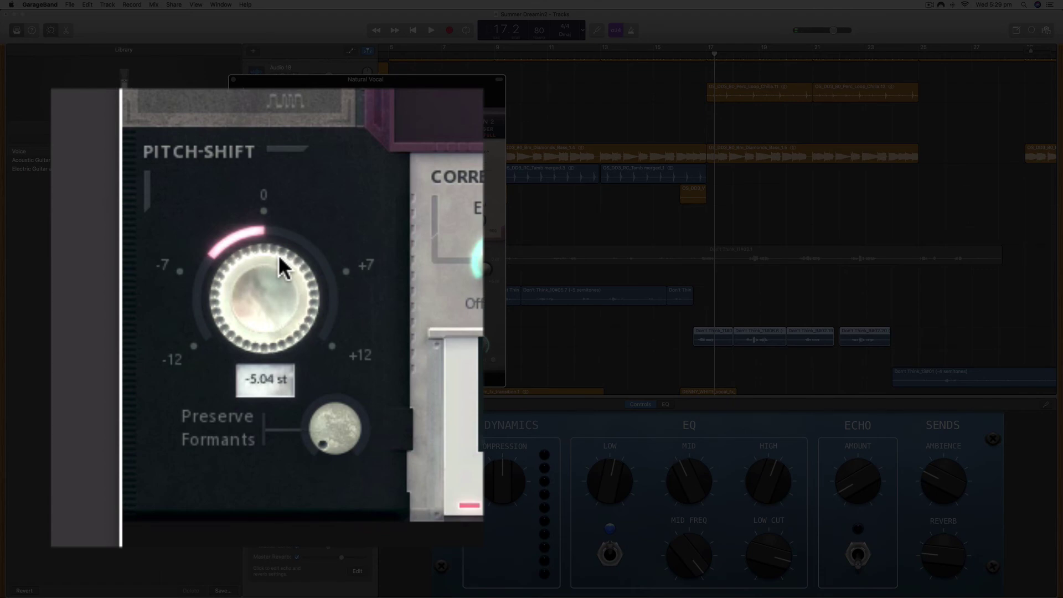
{"action": "key", "text": "space"}
{"action": "left_click", "coordinate": [691, 53]}
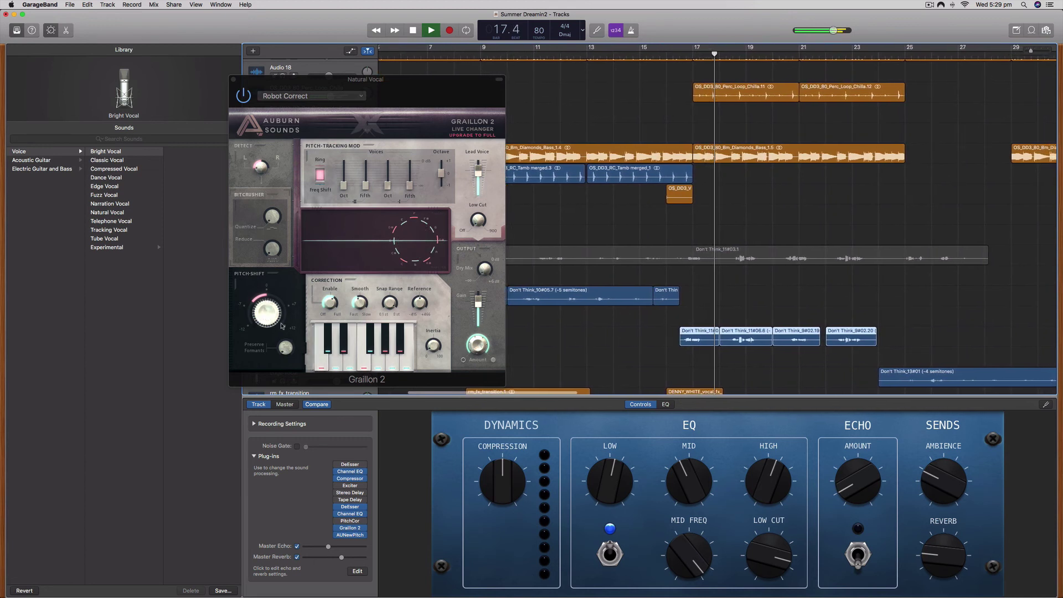
- Push Pitch-Shift above 0 st during playback, stop, then lower it to about 0.84 st
{"action": "left_click_drag", "start_coordinate": [282, 326], "coordinate": [291, 250]}
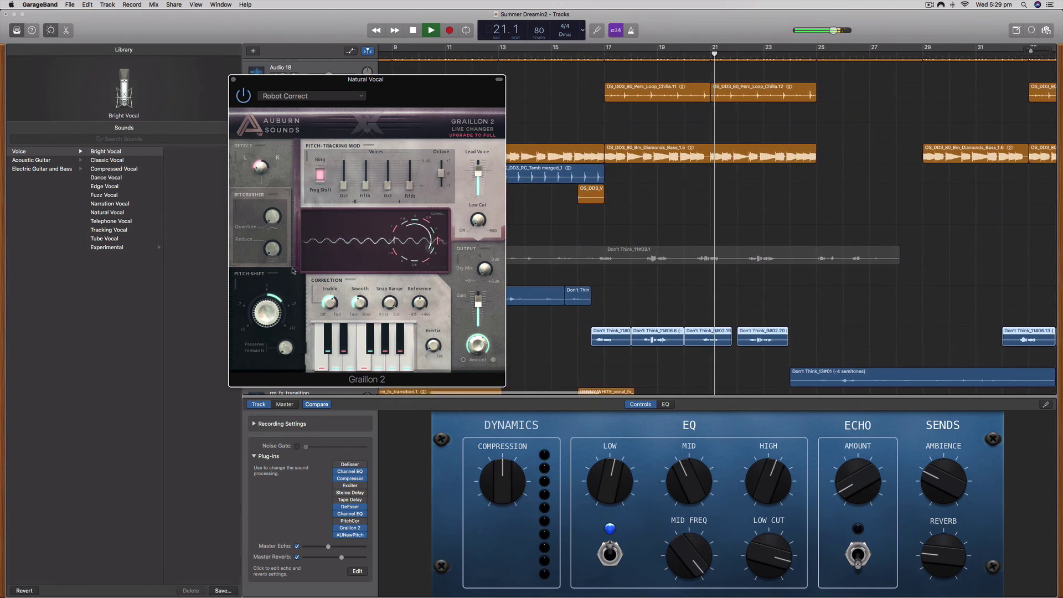
{"action": "key", "text": "space"}
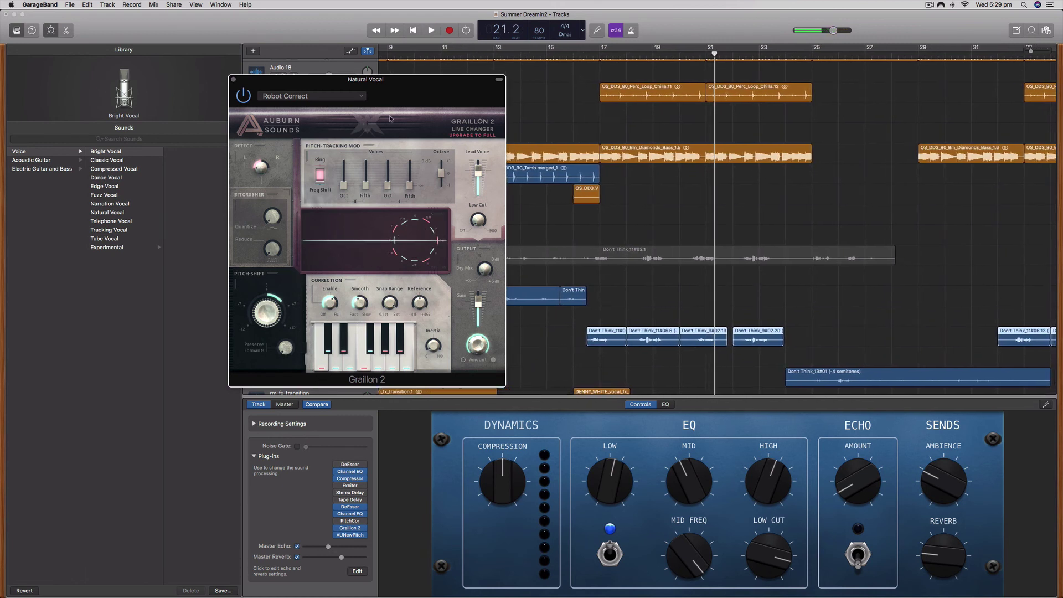
{"action": "left_click_drag", "start_coordinate": [258, 324], "coordinate": [271, 344]}
- Drag the Graillon 2 window down and to the left
{"action": "left_click_drag", "start_coordinate": [438, 91], "coordinate": [423, 132]}
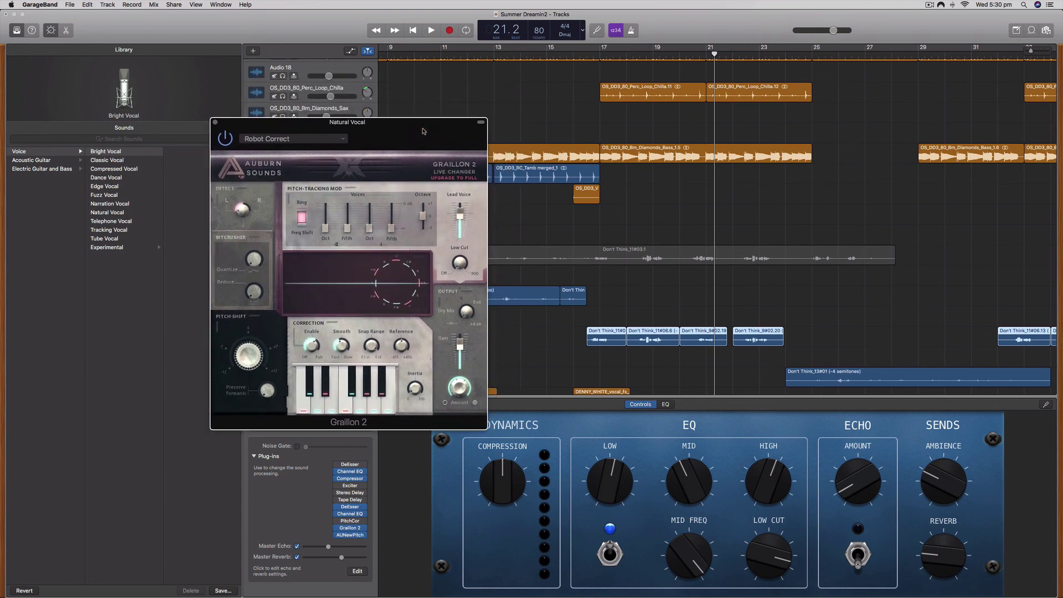